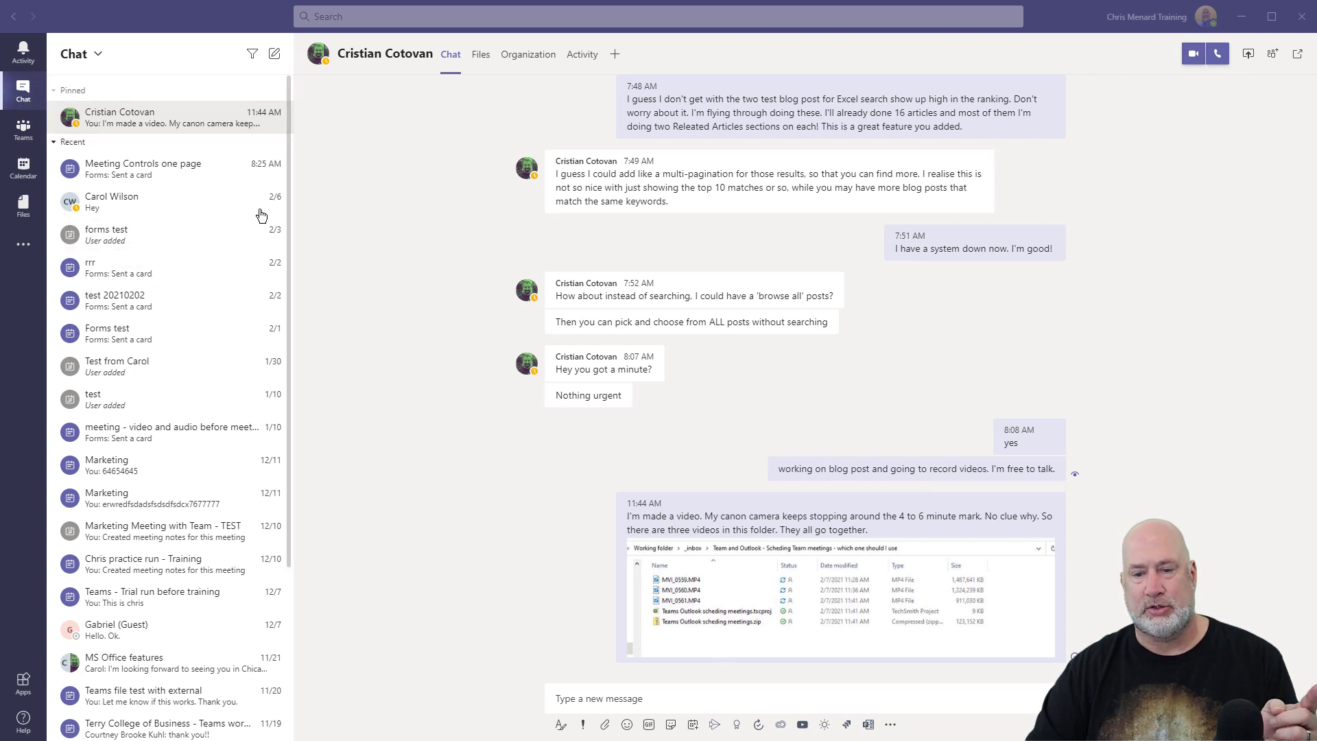
pyautogui.click(692, 726)
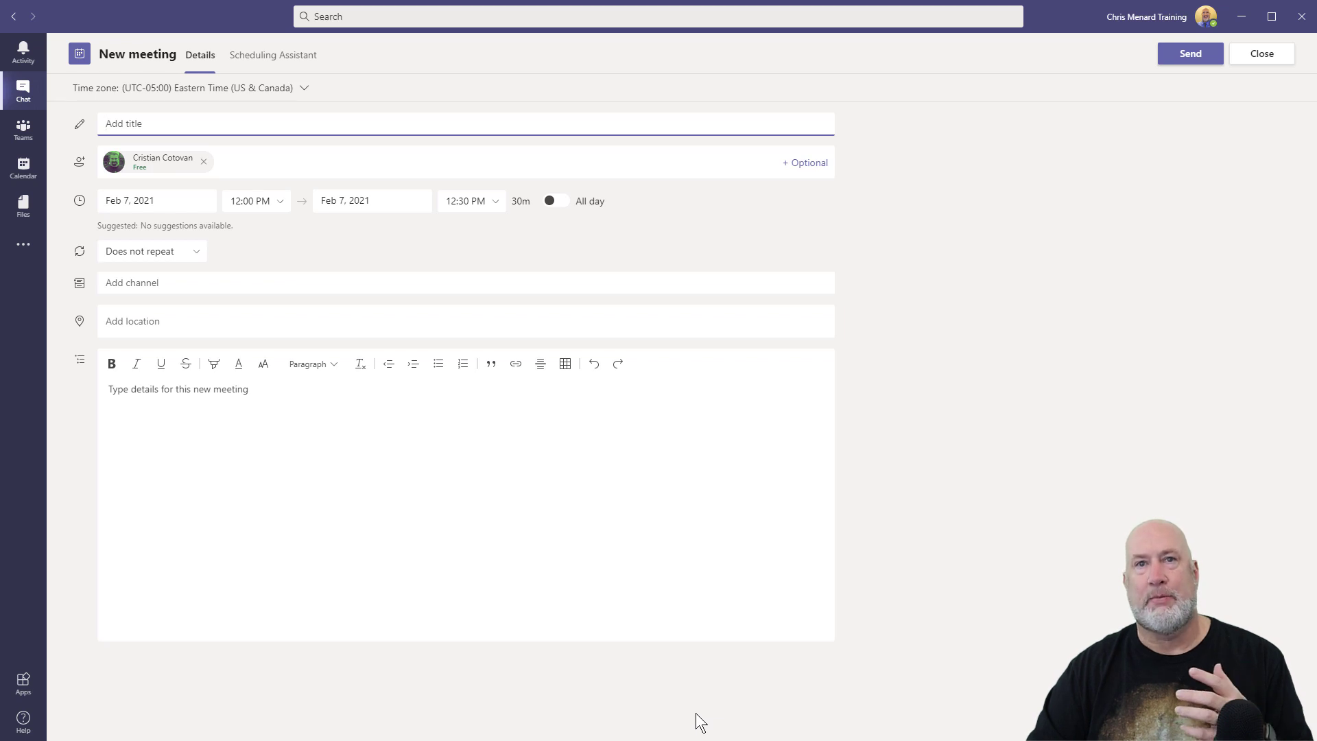
pyautogui.click(1255, 55)
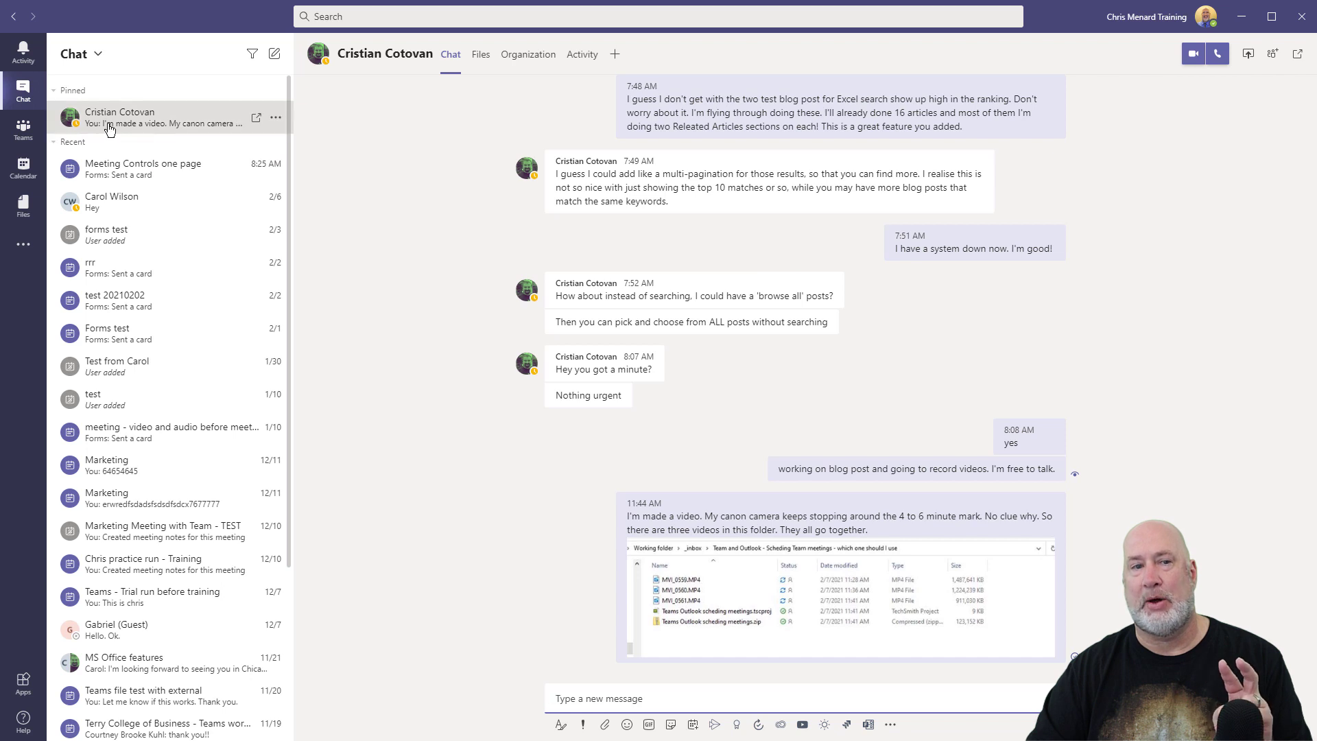
pyautogui.click(35, 142)
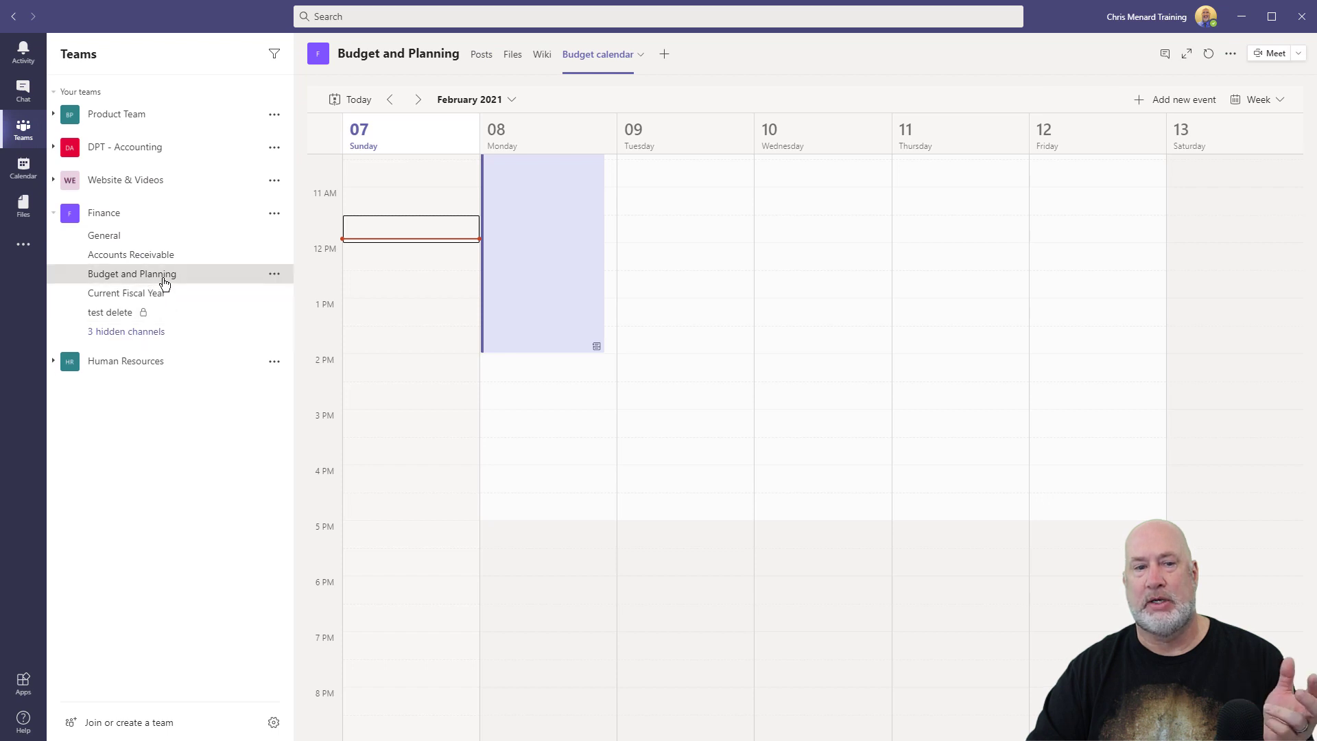
pyautogui.click(481, 54)
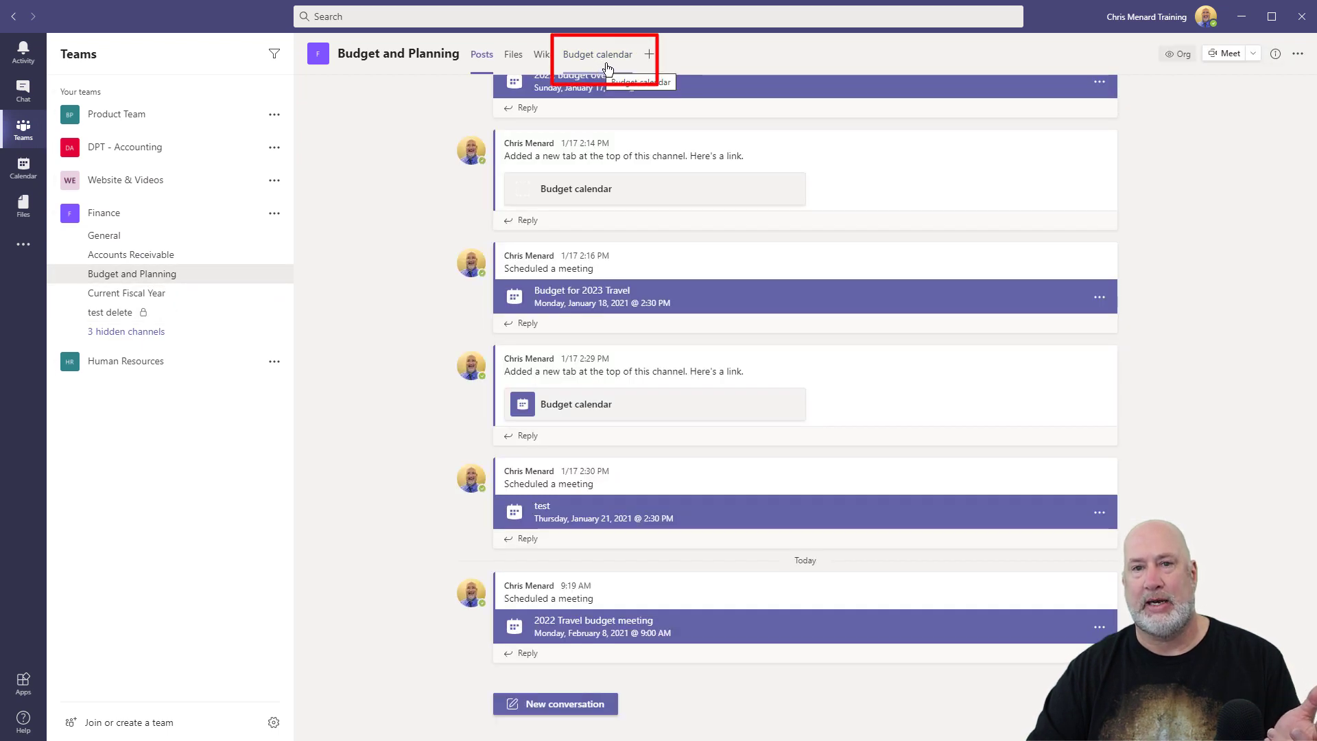
pyautogui.click(613, 60)
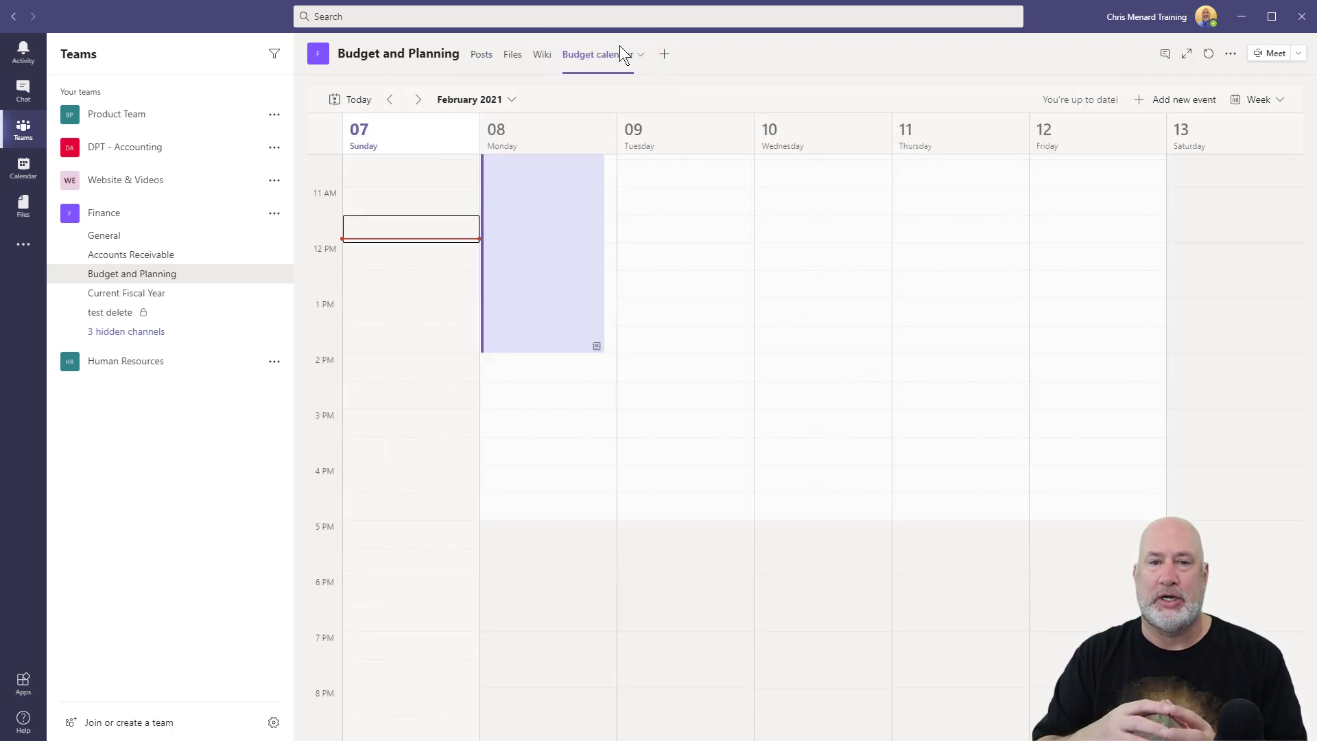
pyautogui.scroll(3, 720, 206)
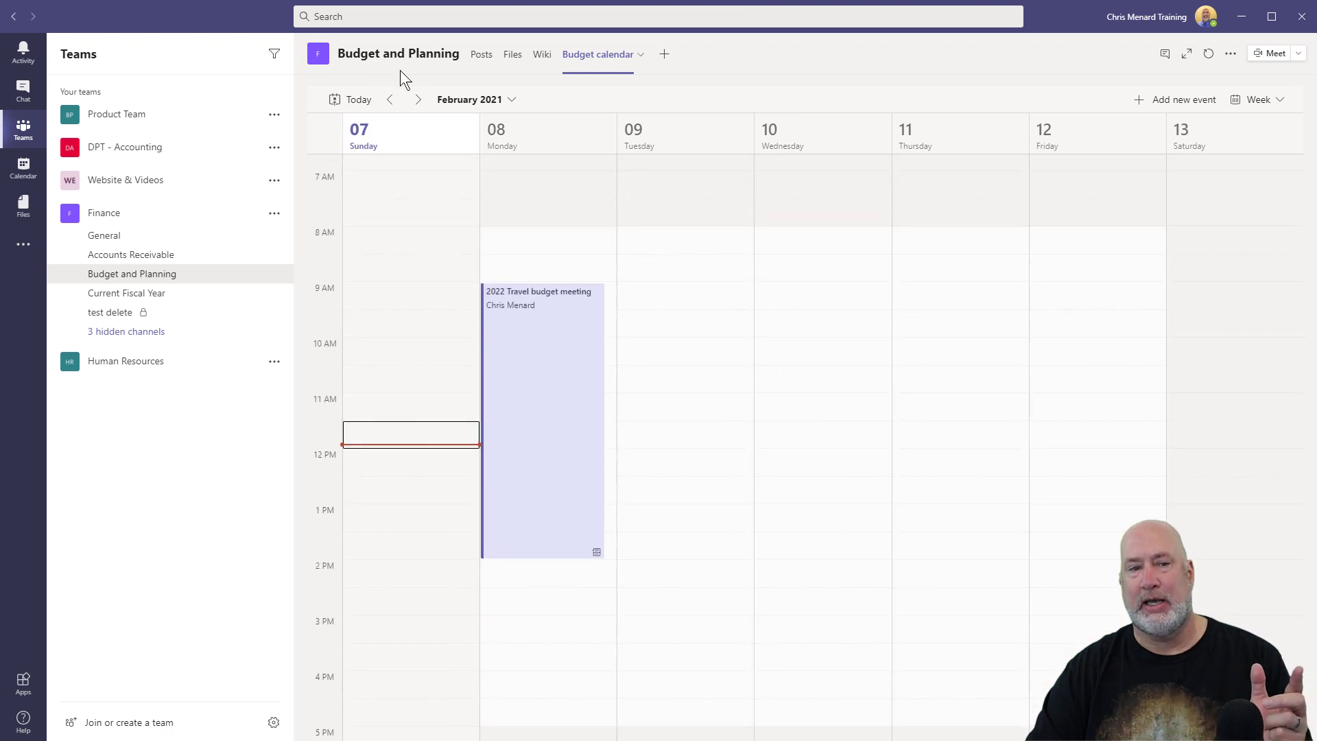
pyautogui.click(1298, 54)
pyautogui.click(1240, 100)
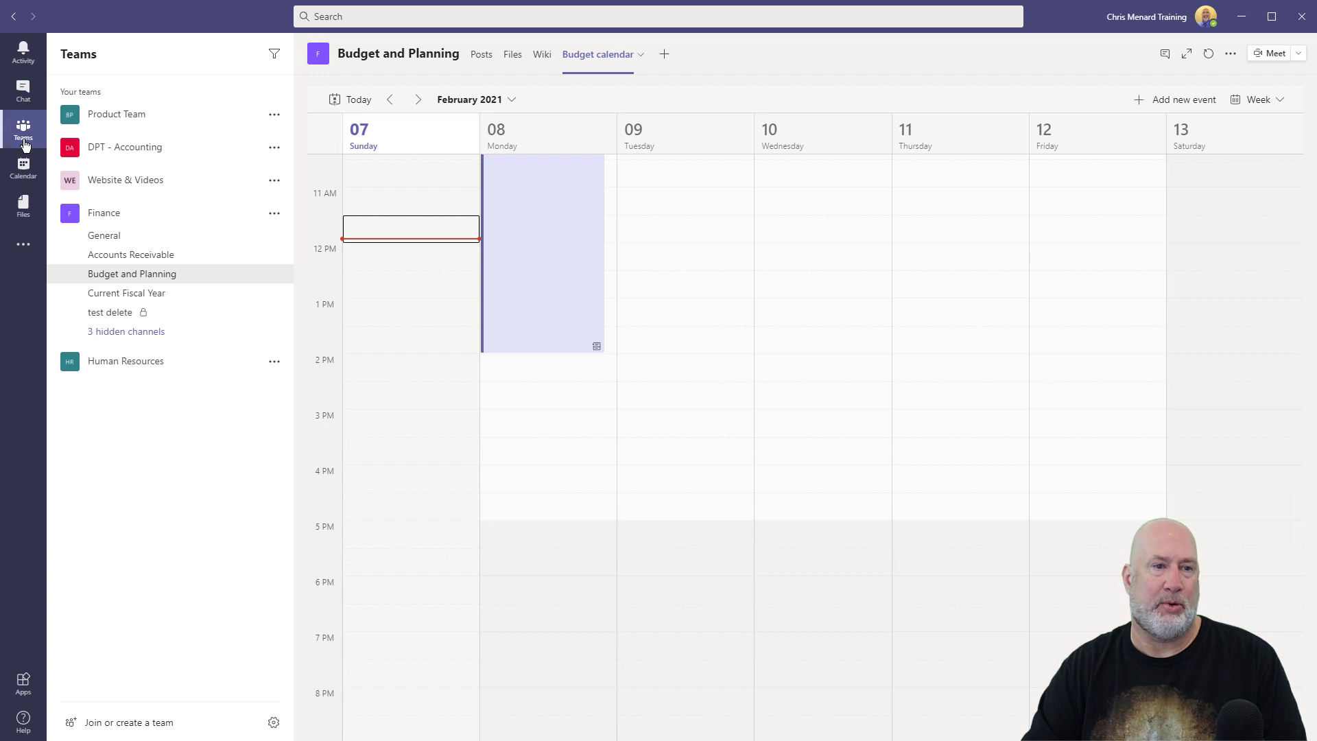
pyautogui.click(28, 175)
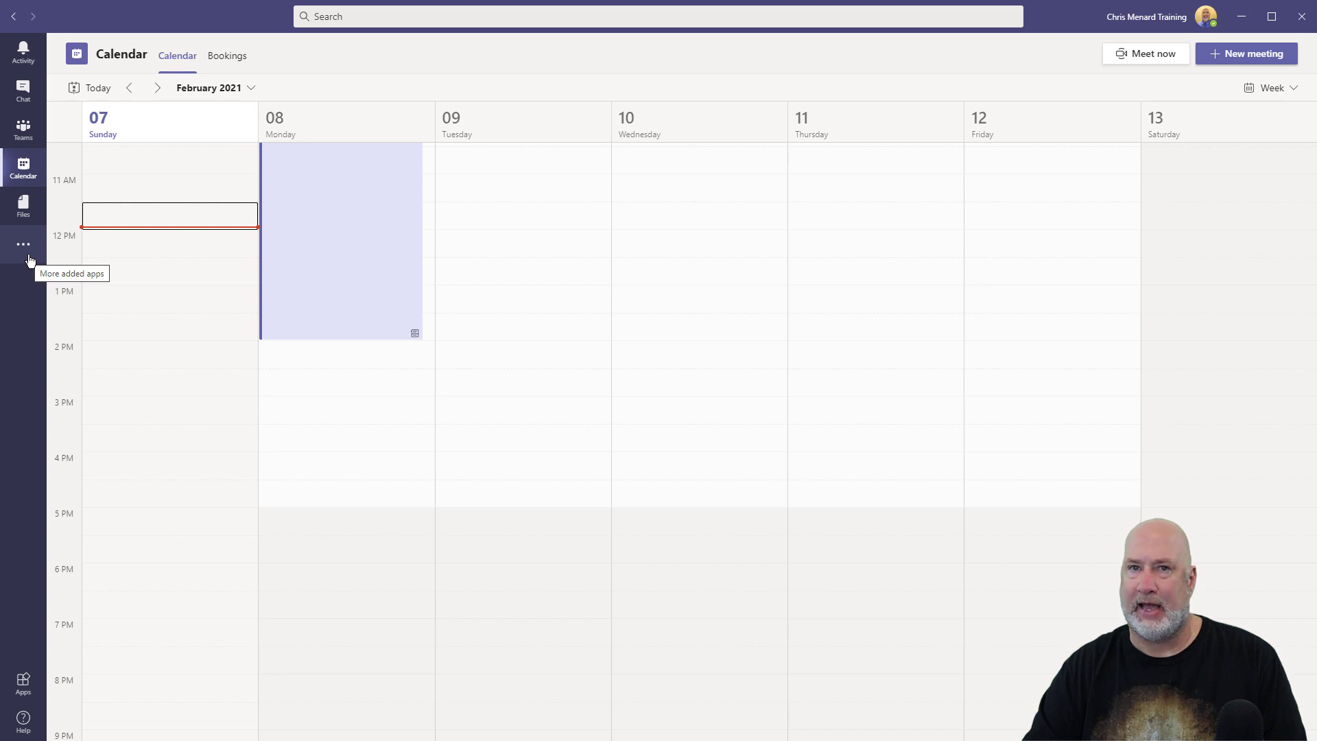
pyautogui.scroll(3, 294, 259)
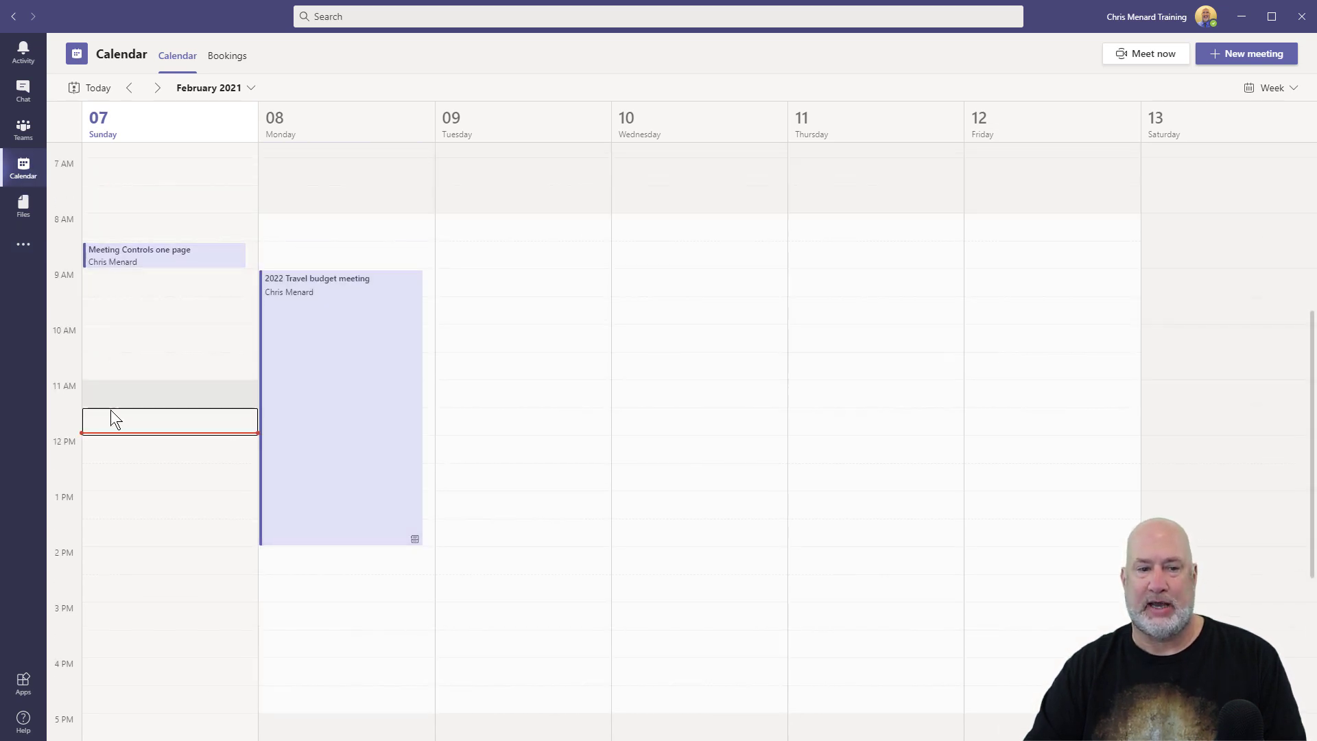
pyautogui.click(142, 498)
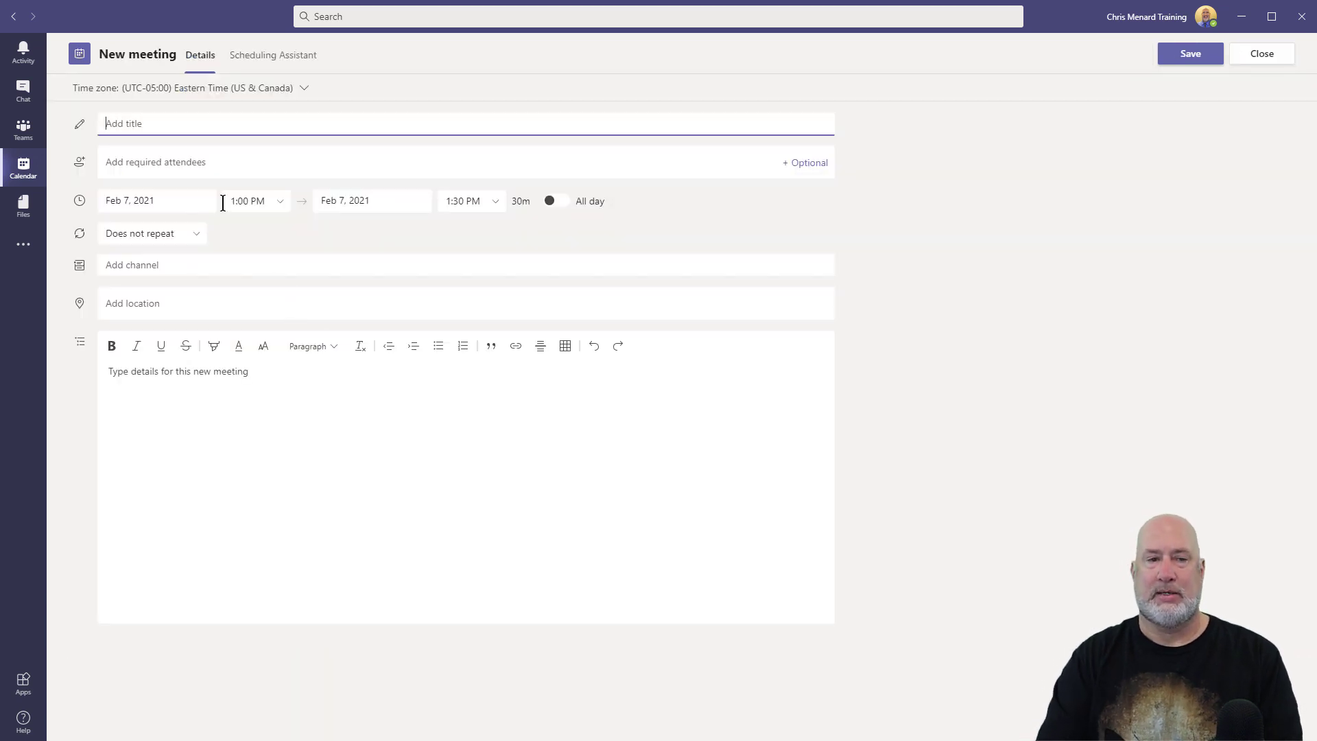
pyautogui.press('Tab')
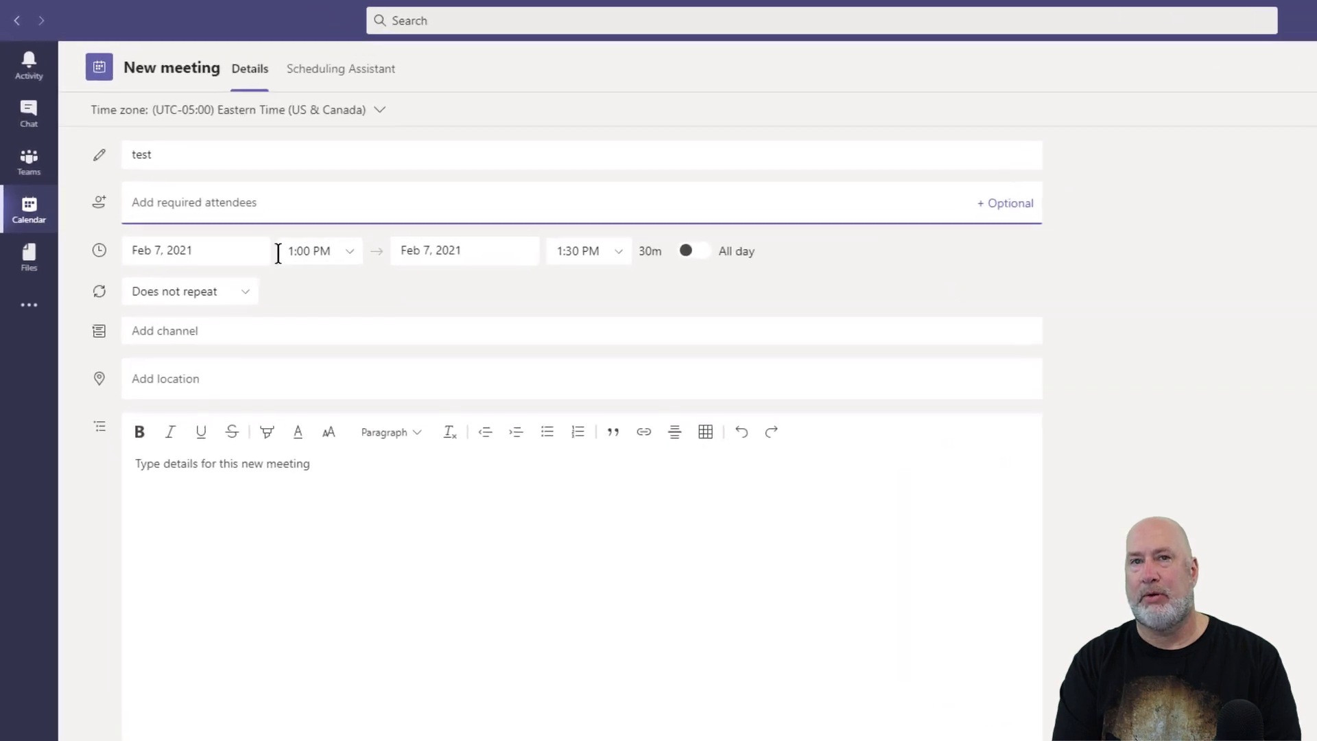
pyautogui.write('cr')
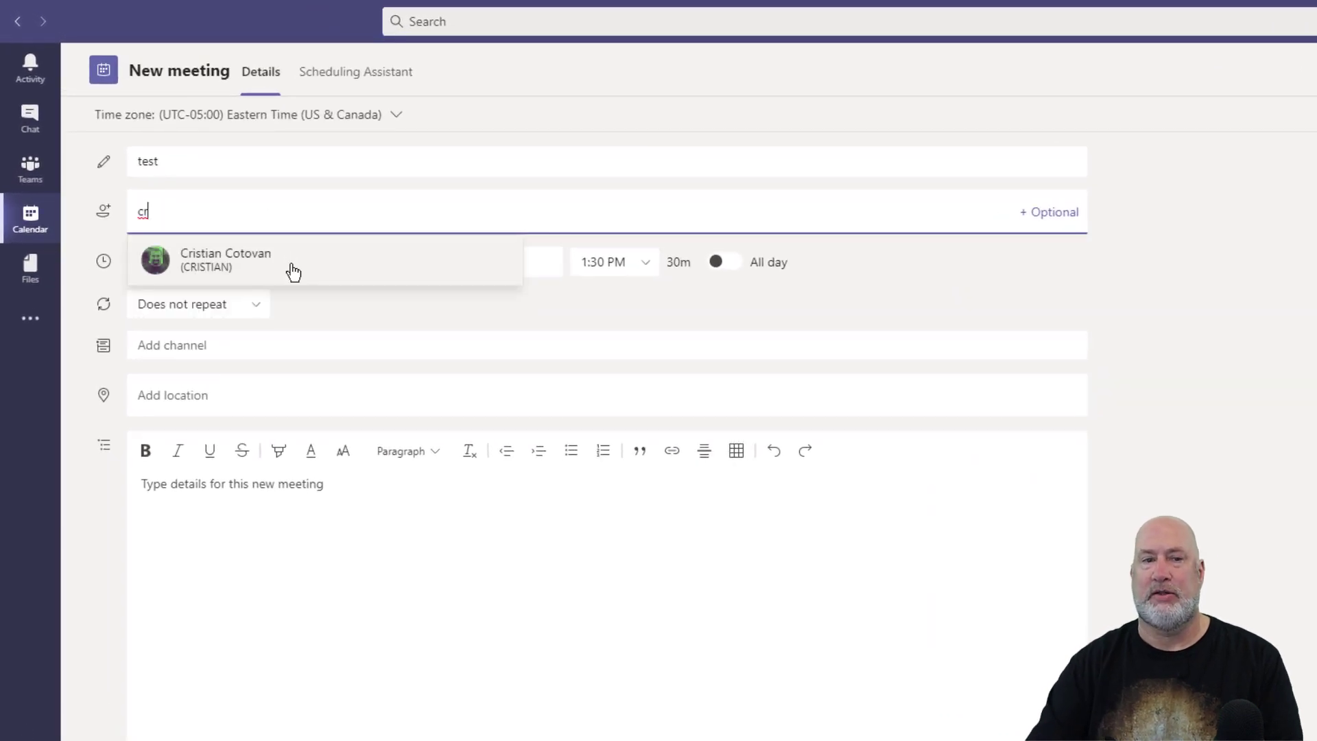
pyautogui.click(294, 261)
pyautogui.write('car')
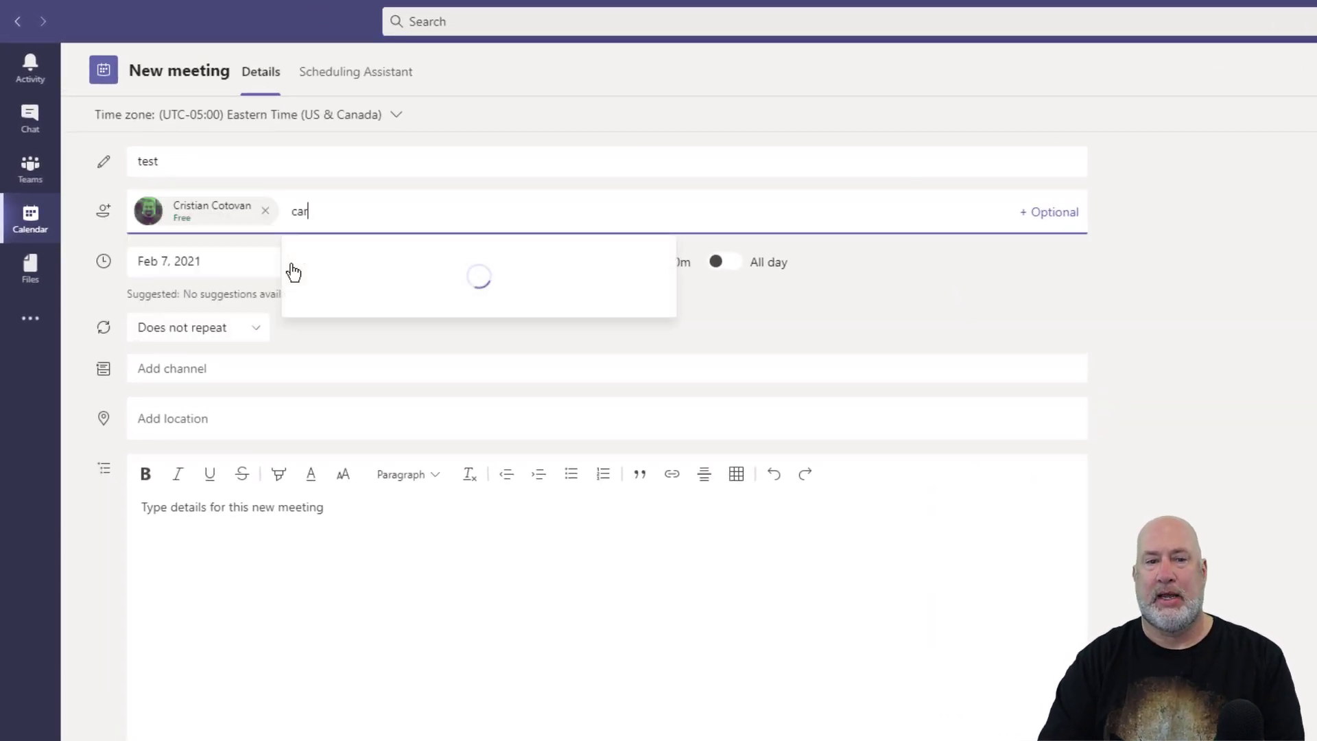
pyautogui.click(387, 260)
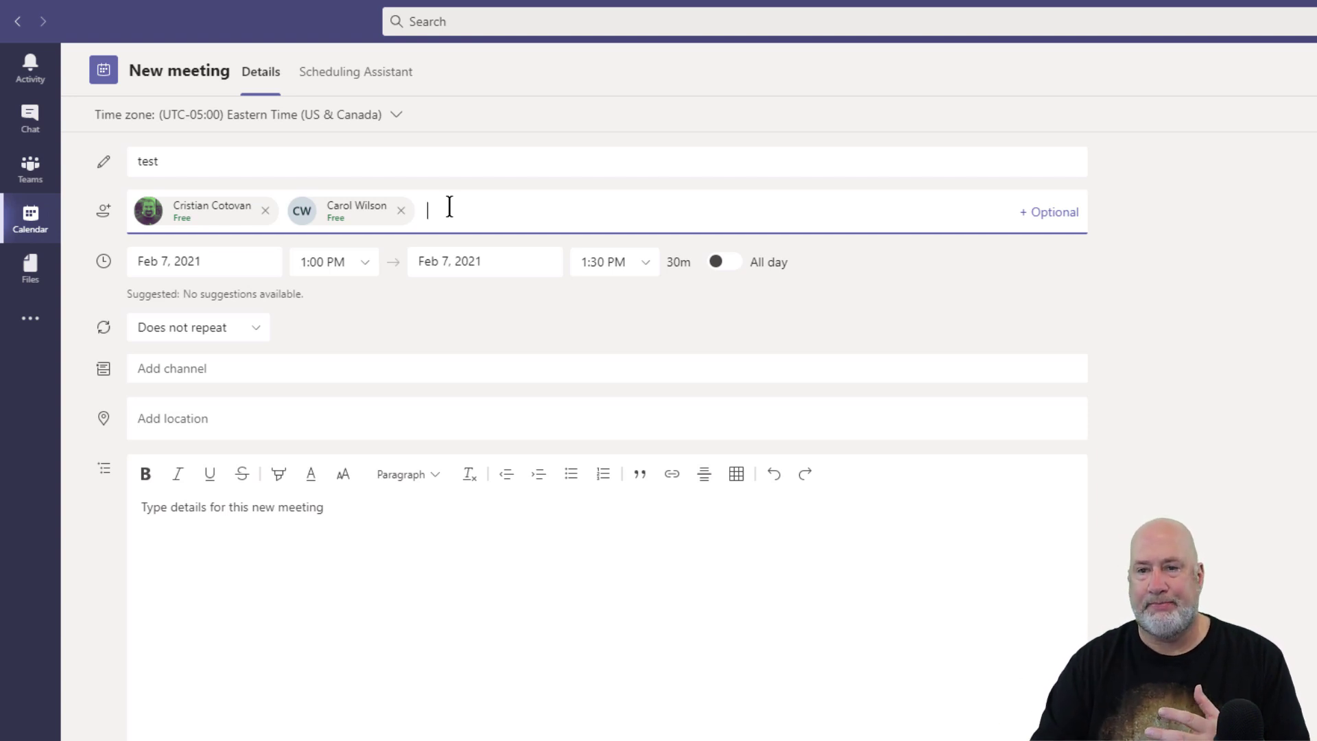
pyautogui.click(1040, 216)
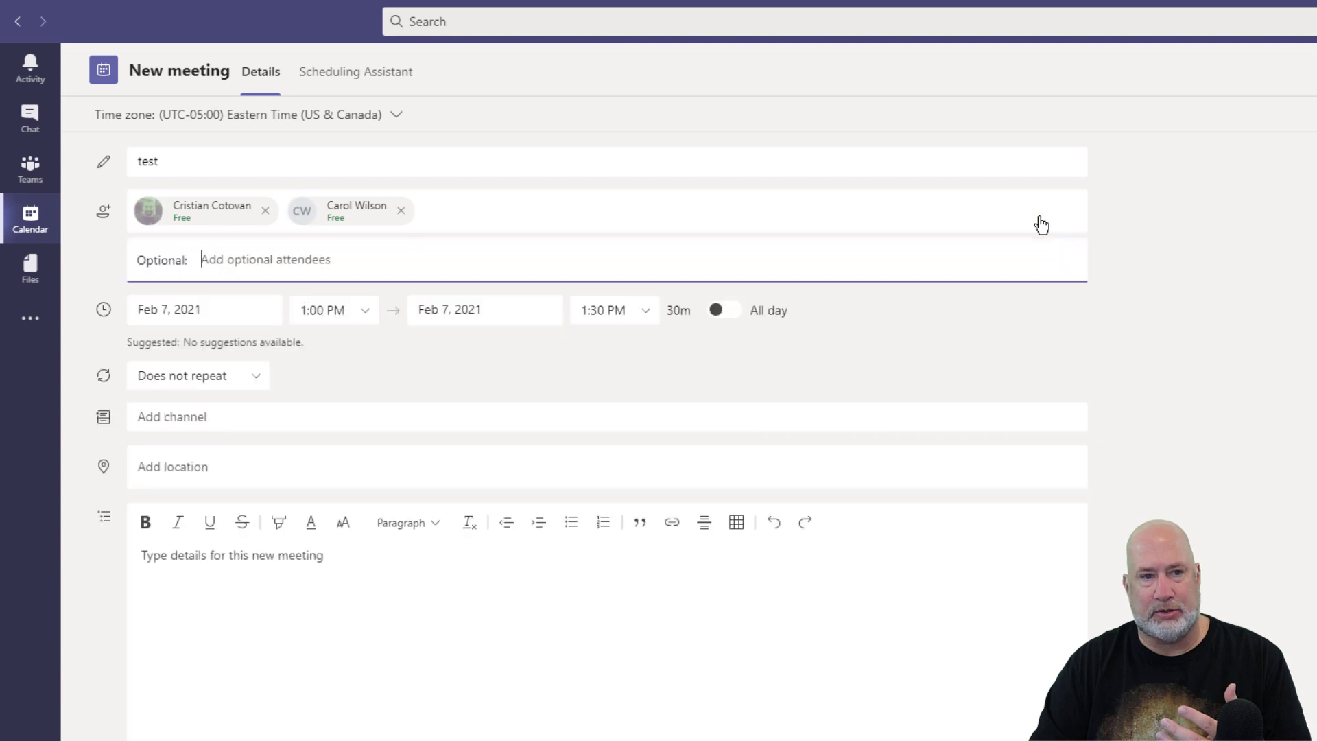
pyautogui.click(364, 81)
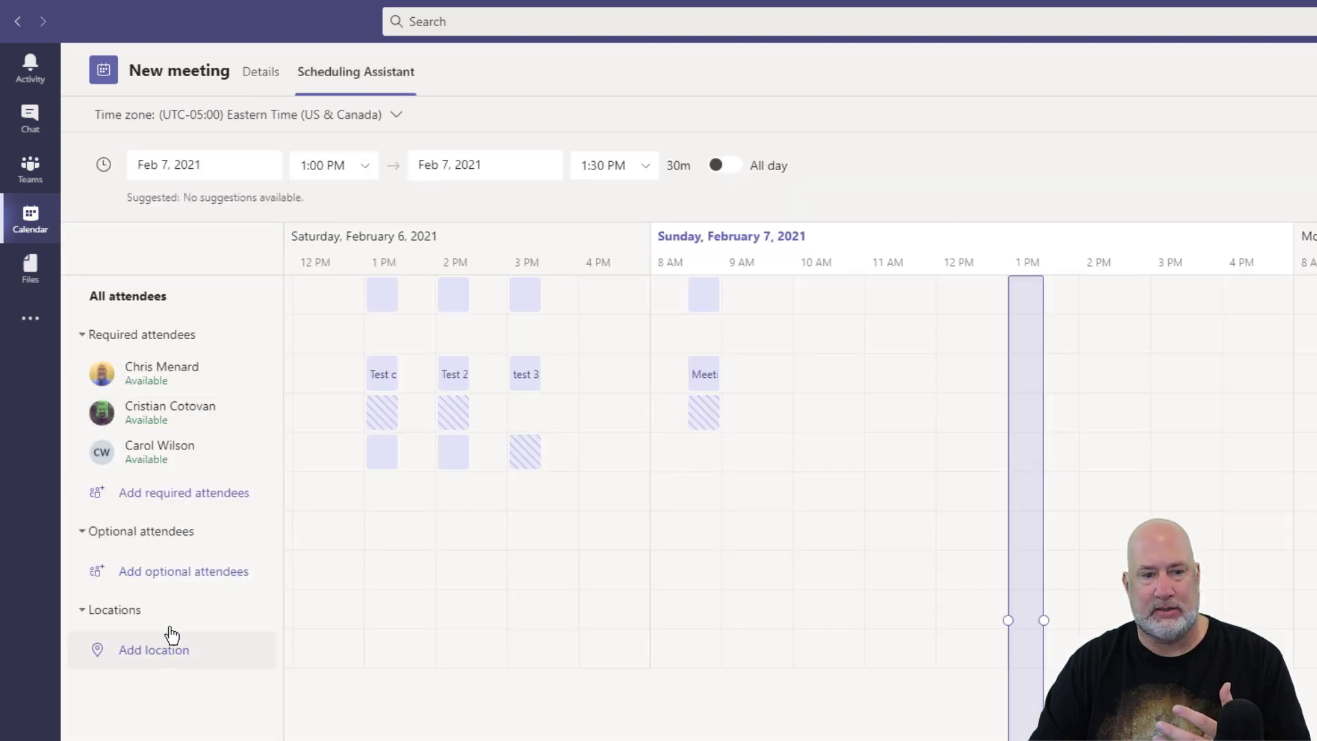
pyautogui.click(180, 493)
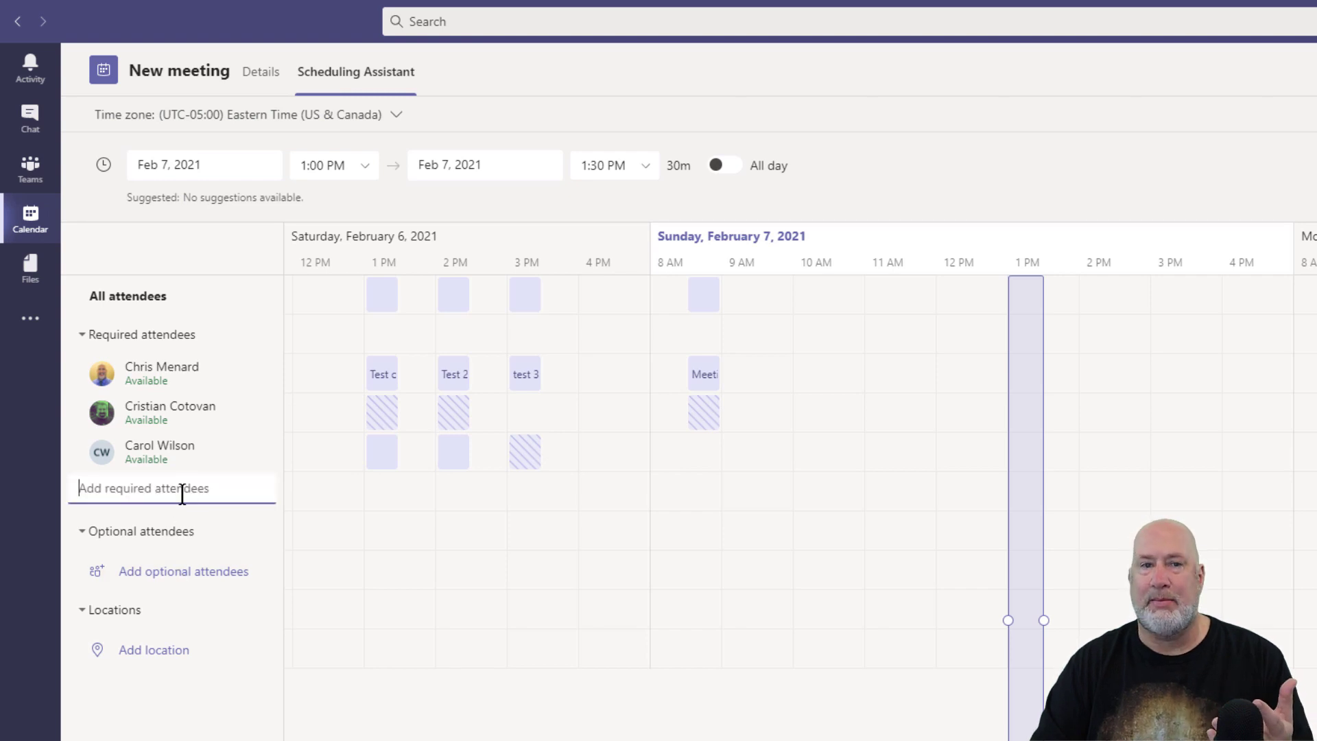
pyautogui.click(271, 76)
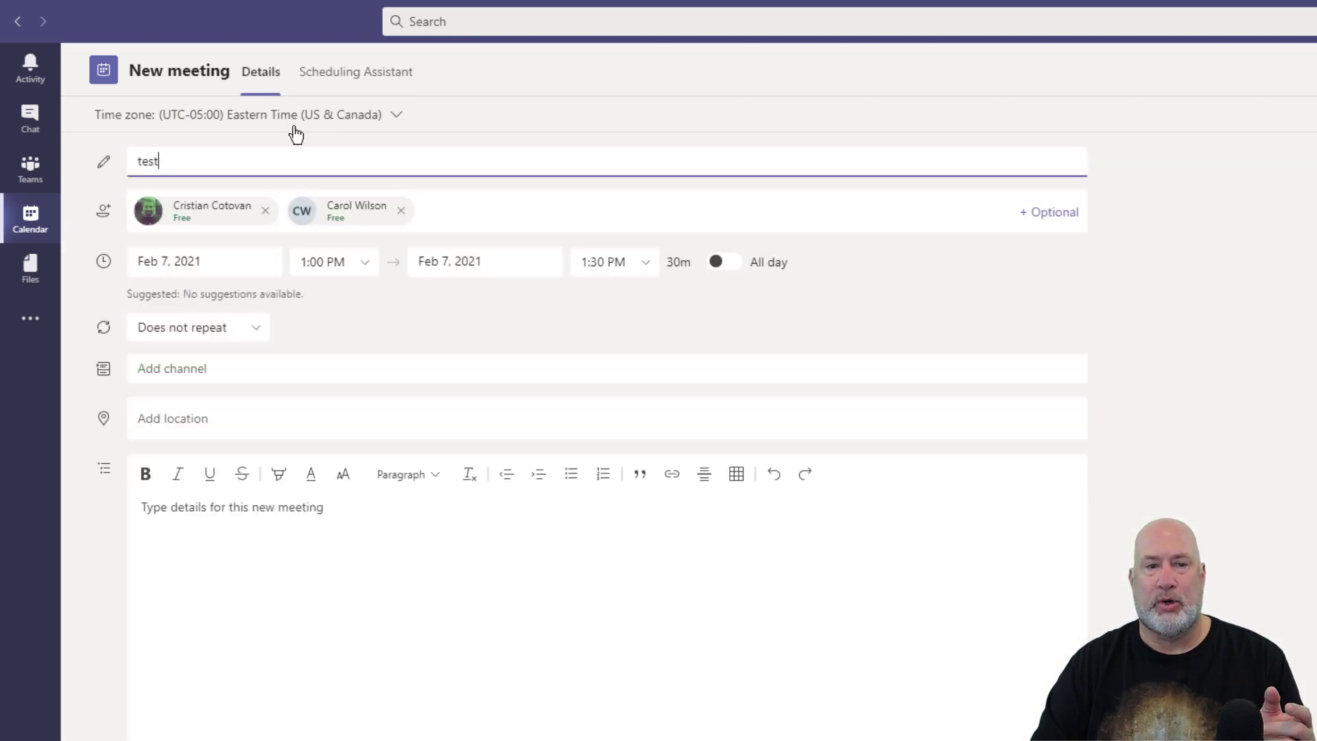
pyautogui.click(443, 210)
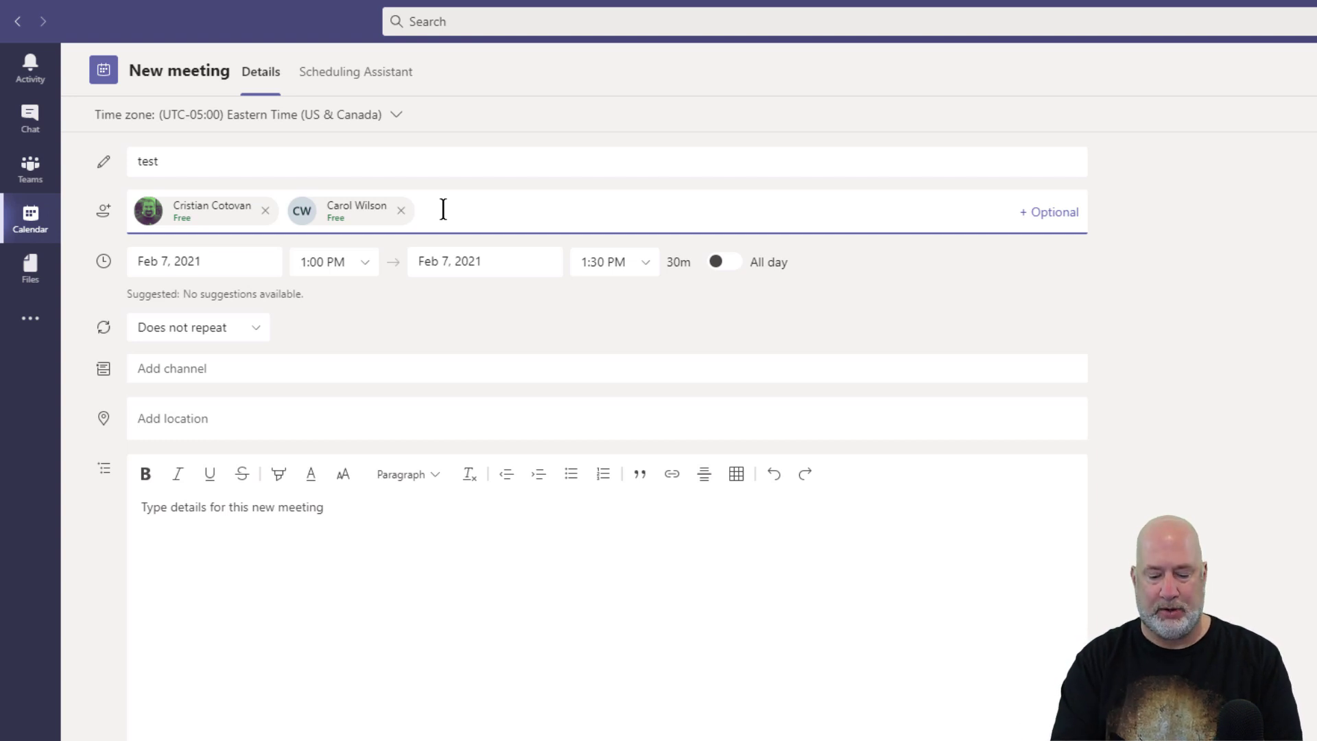
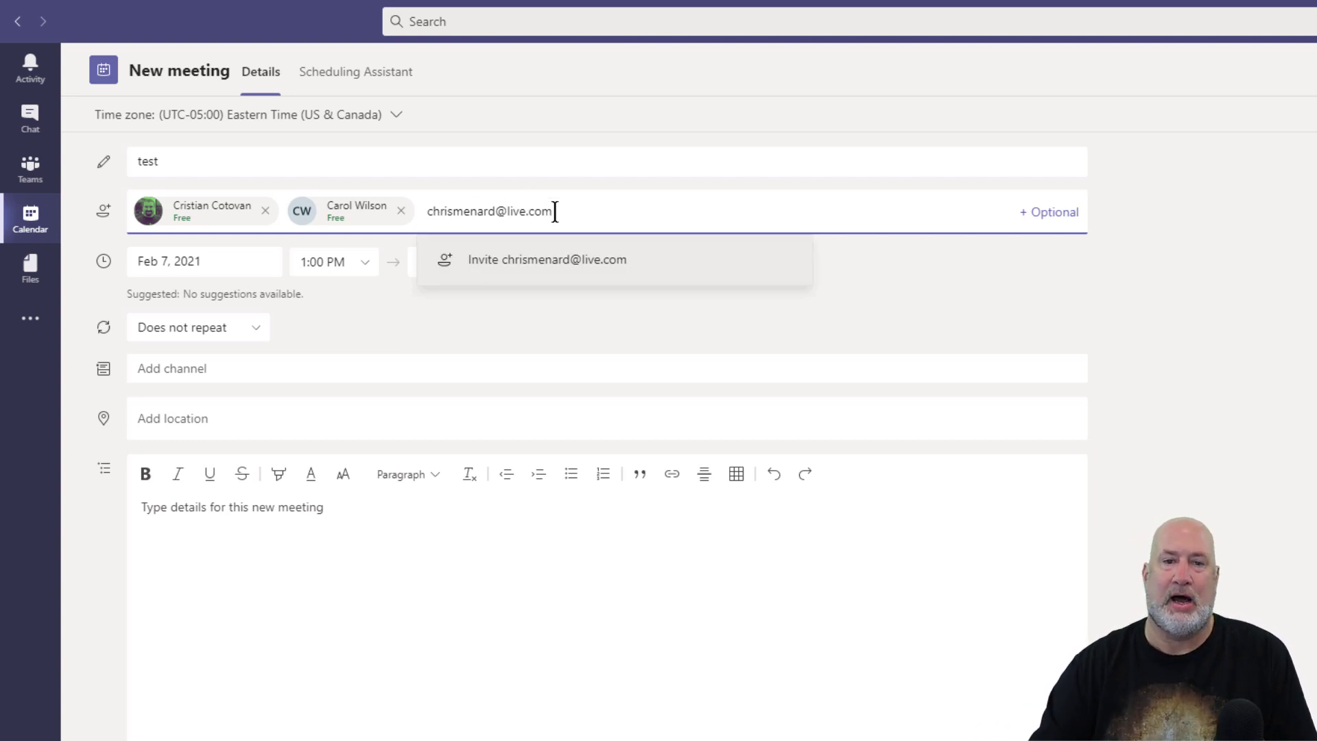
pyautogui.click(530, 262)
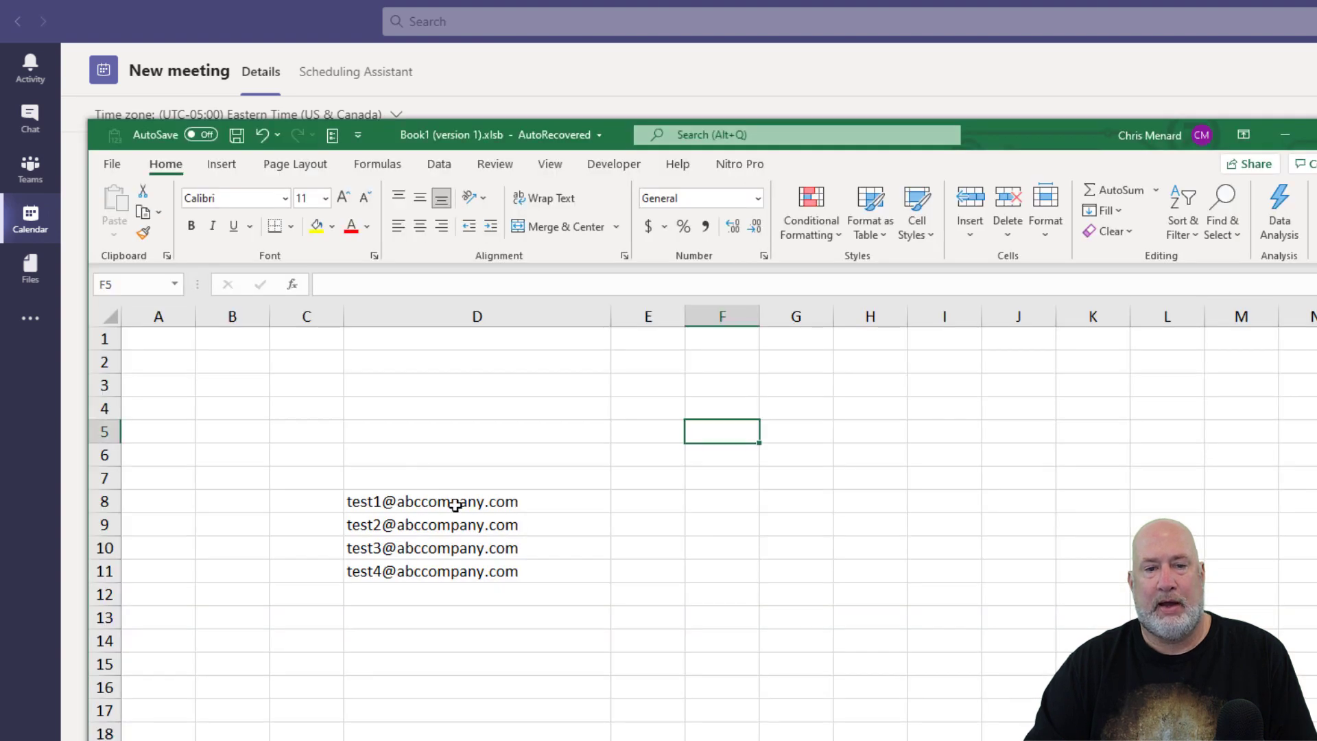
pyautogui.moveTo(457, 501); pyautogui.dragTo(461, 567)
pyautogui.rightClick(480, 541)
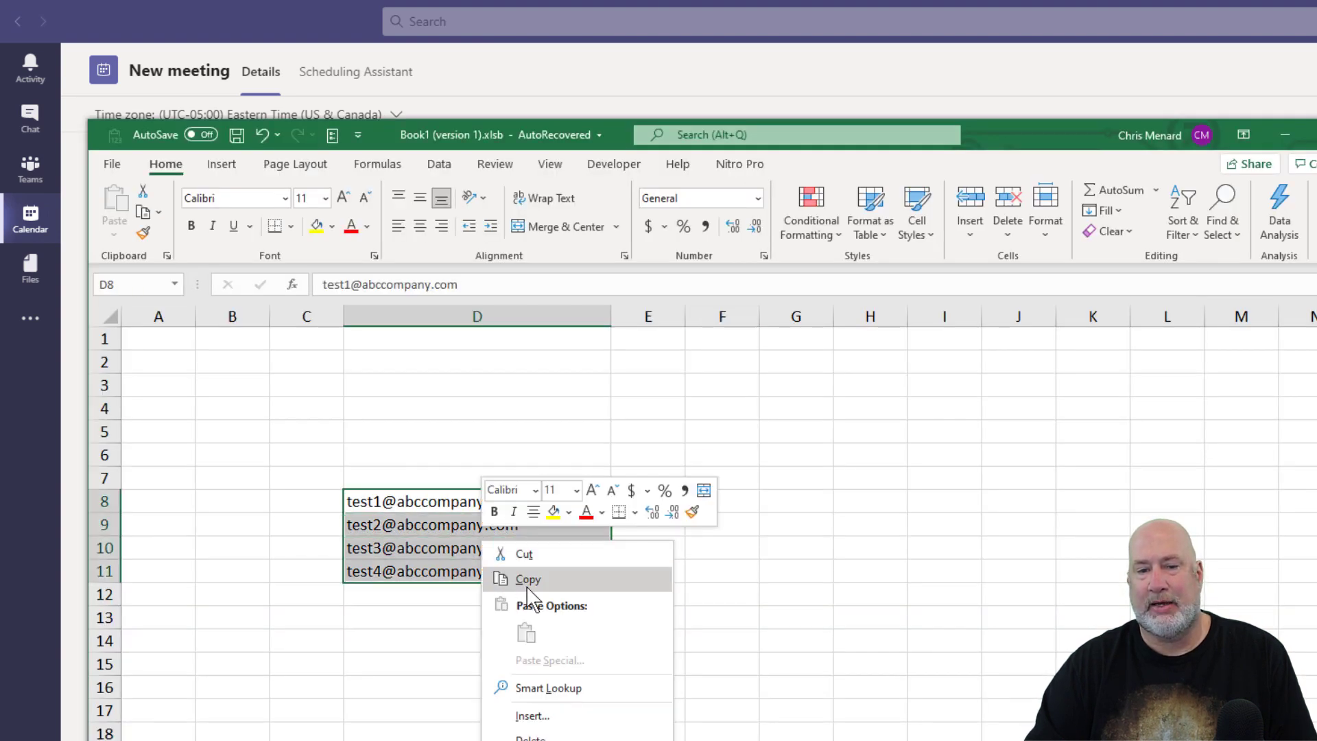
pyautogui.click(528, 582)
pyautogui.click(1290, 135)
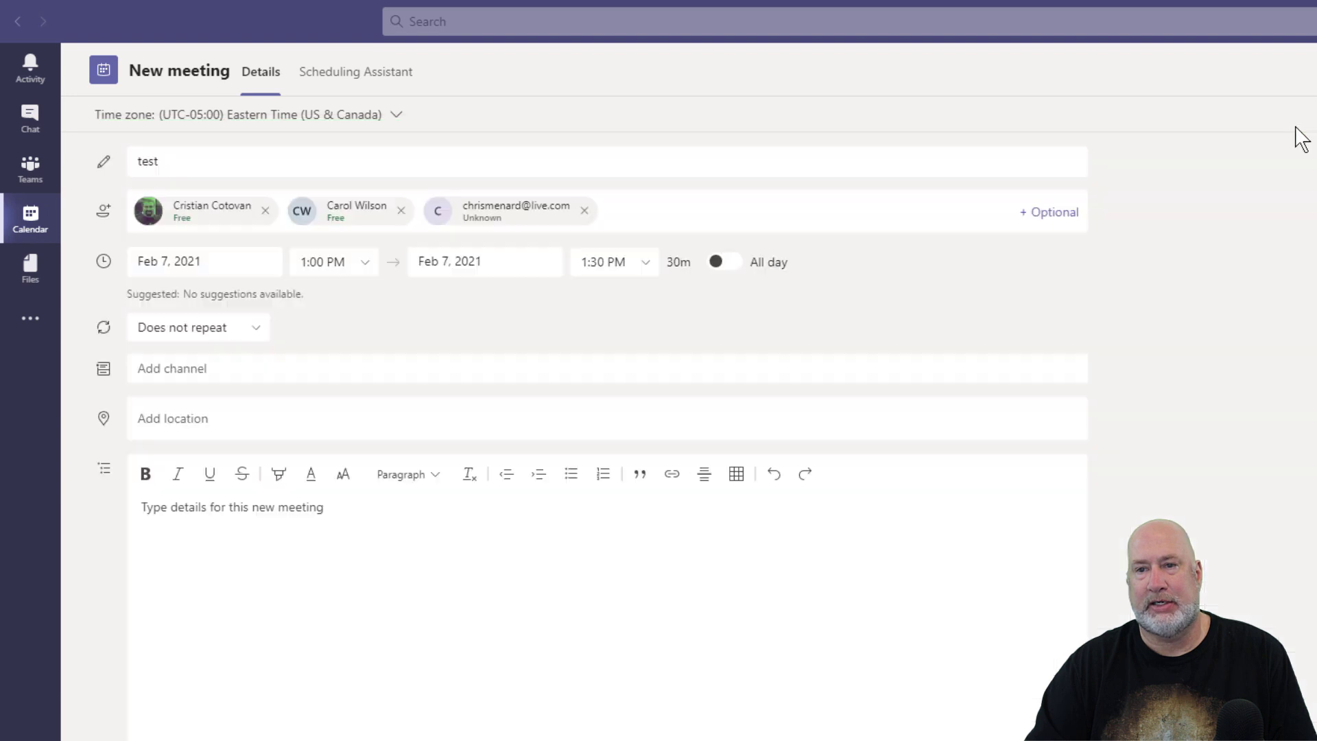
pyautogui.rightClick(623, 221)
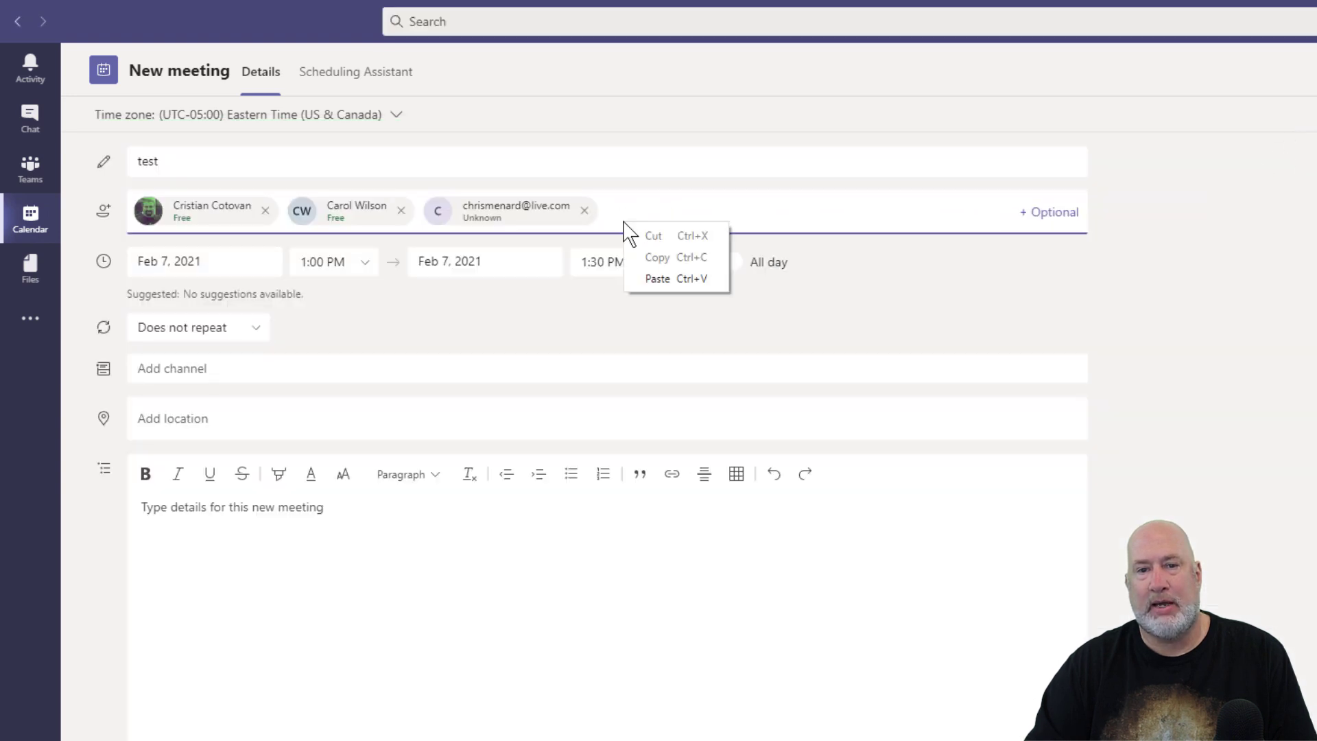
pyautogui.click(653, 282)
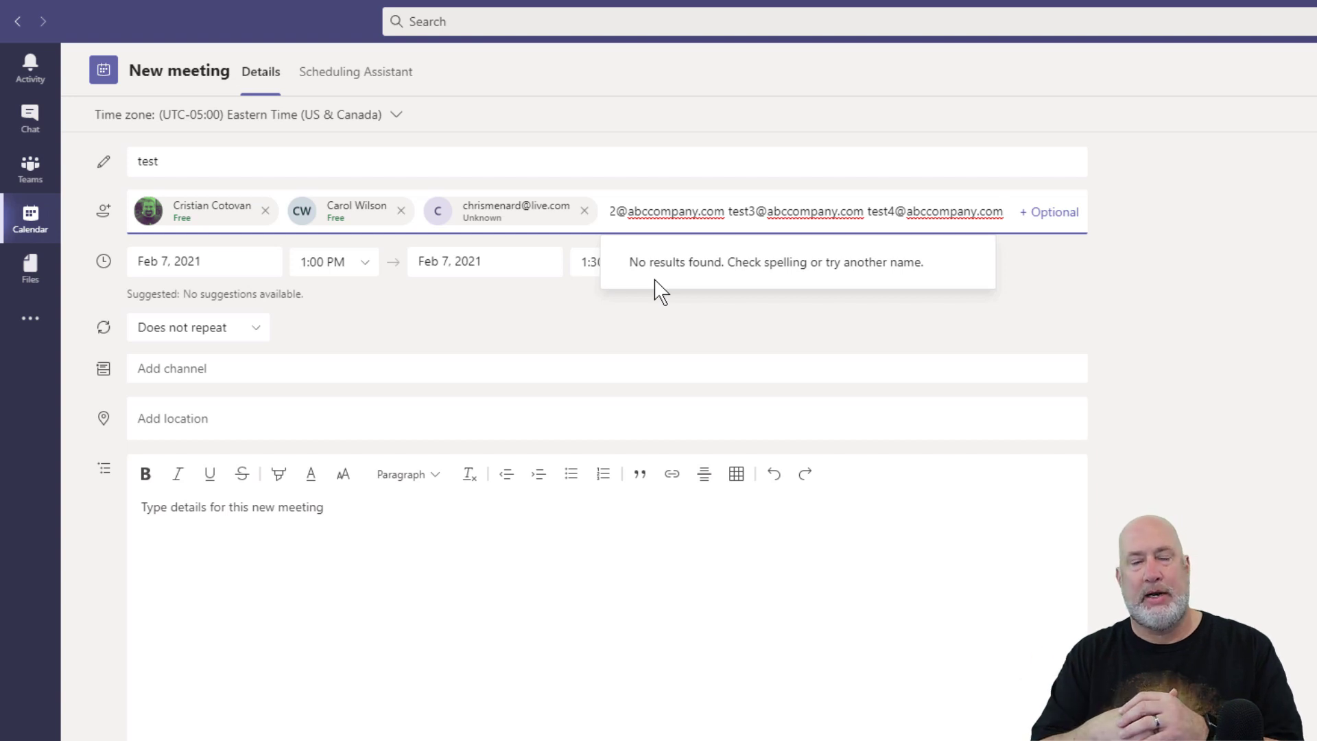
pyautogui.press('Left')
pyautogui.press('Left')
pyautogui.press('Left')
pyautogui.press('Left')
pyautogui.press('Left')
pyautogui.press('Left')
pyautogui.press('Left')
pyautogui.press('Left')
pyautogui.press('Left')
pyautogui.press('Left')
pyautogui.press('Left')
pyautogui.press('Left')
pyautogui.press('Left')
pyautogui.press('Left')
pyautogui.press('Left')
pyautogui.press('Left')
pyautogui.press('Left')
pyautogui.press('Left')
pyautogui.press('Left')
pyautogui.press('Left')
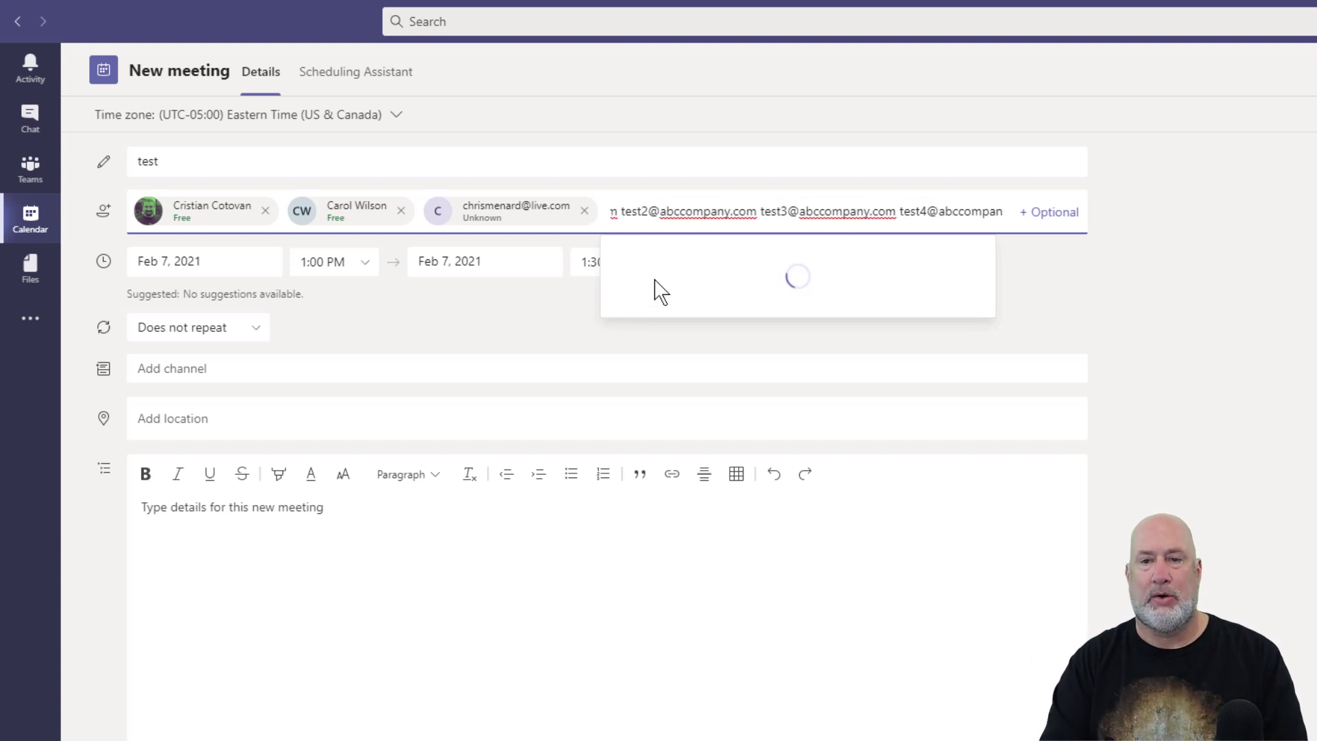
pyautogui.press('BackSpace')
pyautogui.press('BackSpace')
pyautogui.press('BackSpace')
pyautogui.press('BackSpace')
pyautogui.press('BackSpace')
pyautogui.press('BackSpace')
pyautogui.press('BackSpace')
pyautogui.press('BackSpace')
pyautogui.press('BackSpace')
pyautogui.press('BackSpace')
pyautogui.press('BackSpace')
pyautogui.press('BackSpace')
pyautogui.press('BackSpace')
pyautogui.press('BackSpace')
pyautogui.press('BackSpace')
pyautogui.press('BackSpace')
pyautogui.press('BackSpace')
pyautogui.press('BackSpace')
pyautogui.press('BackSpace')
pyautogui.press('BackSpace')
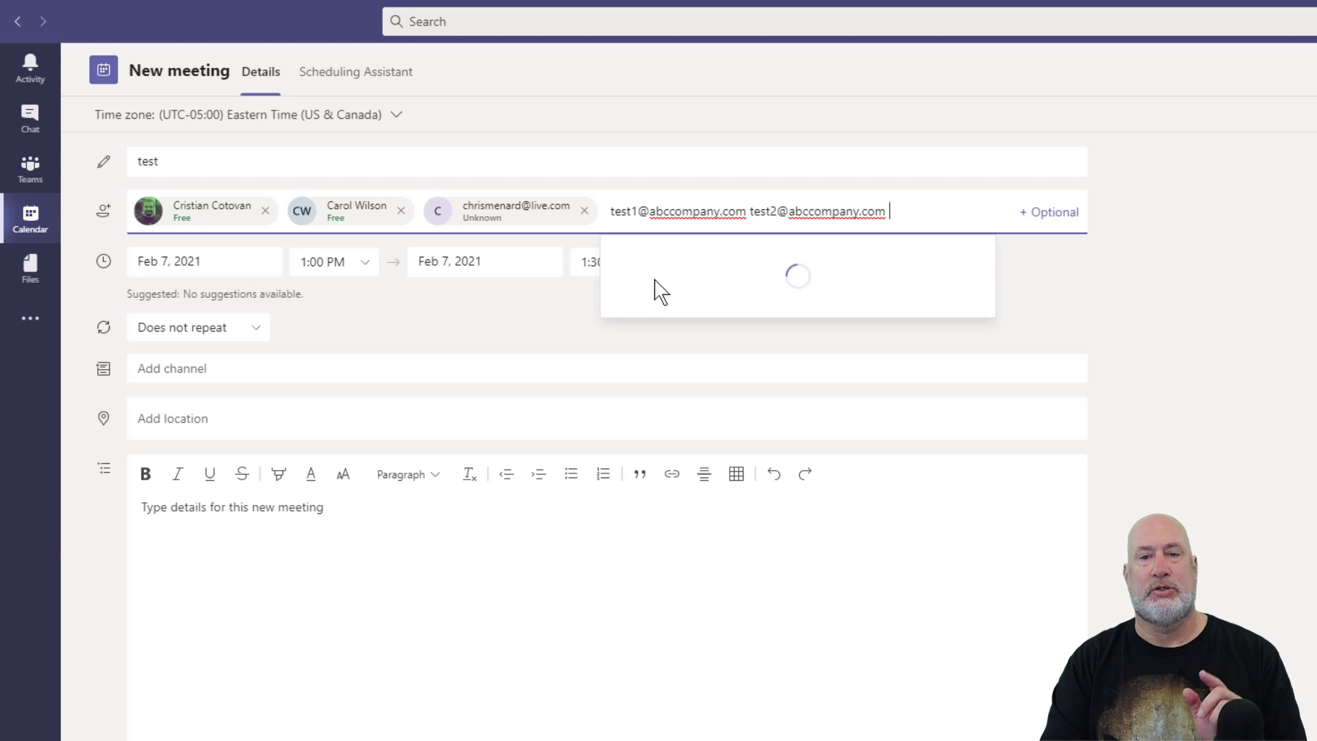
pyautogui.press('BackSpace')
pyautogui.press('BackSpace')
pyautogui.press('BackSpace')
pyautogui.press('BackSpace')
pyautogui.press('BackSpace')
pyautogui.press('BackSpace')
pyautogui.press('BackSpace')
pyautogui.press('BackSpace')
pyautogui.press('BackSpace')
pyautogui.press('BackSpace')
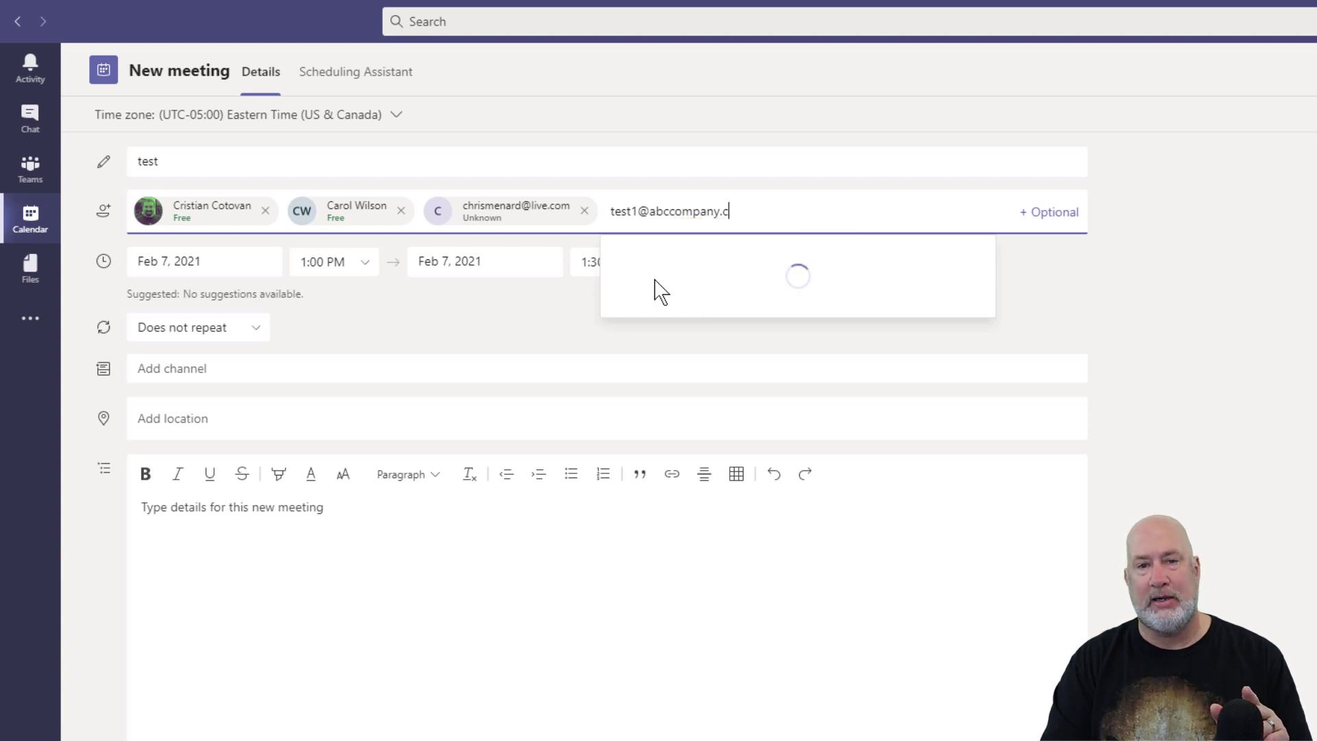
pyautogui.press('BackSpace')
pyautogui.press('BackSpace')
pyautogui.press('BackSpace')
pyautogui.press('BackSpace')
pyautogui.press('BackSpace')
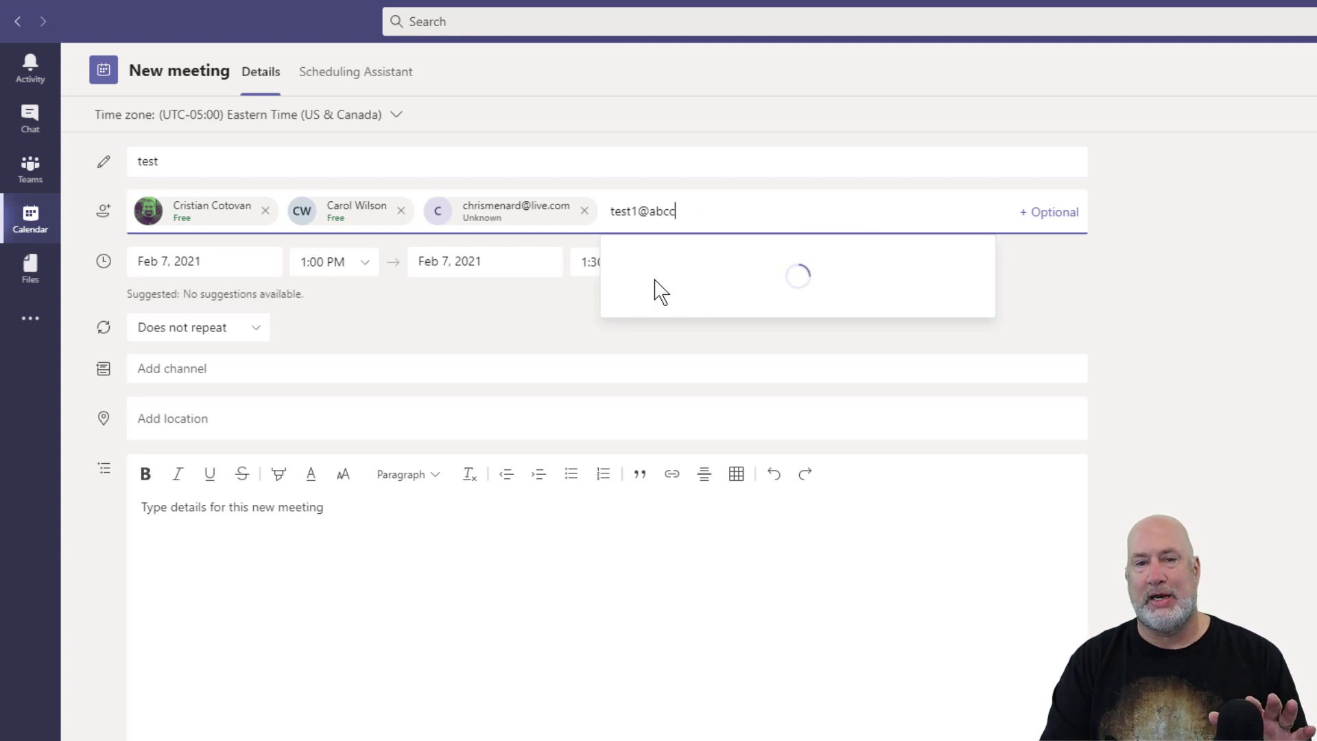
pyautogui.press('BackSpace')
pyautogui.press('BackSpace')
pyautogui.press('BackSpace')
pyautogui.press('BackSpace')
pyautogui.press('BackSpace')
pyautogui.press('BackSpace')
pyautogui.press('BackSpace')
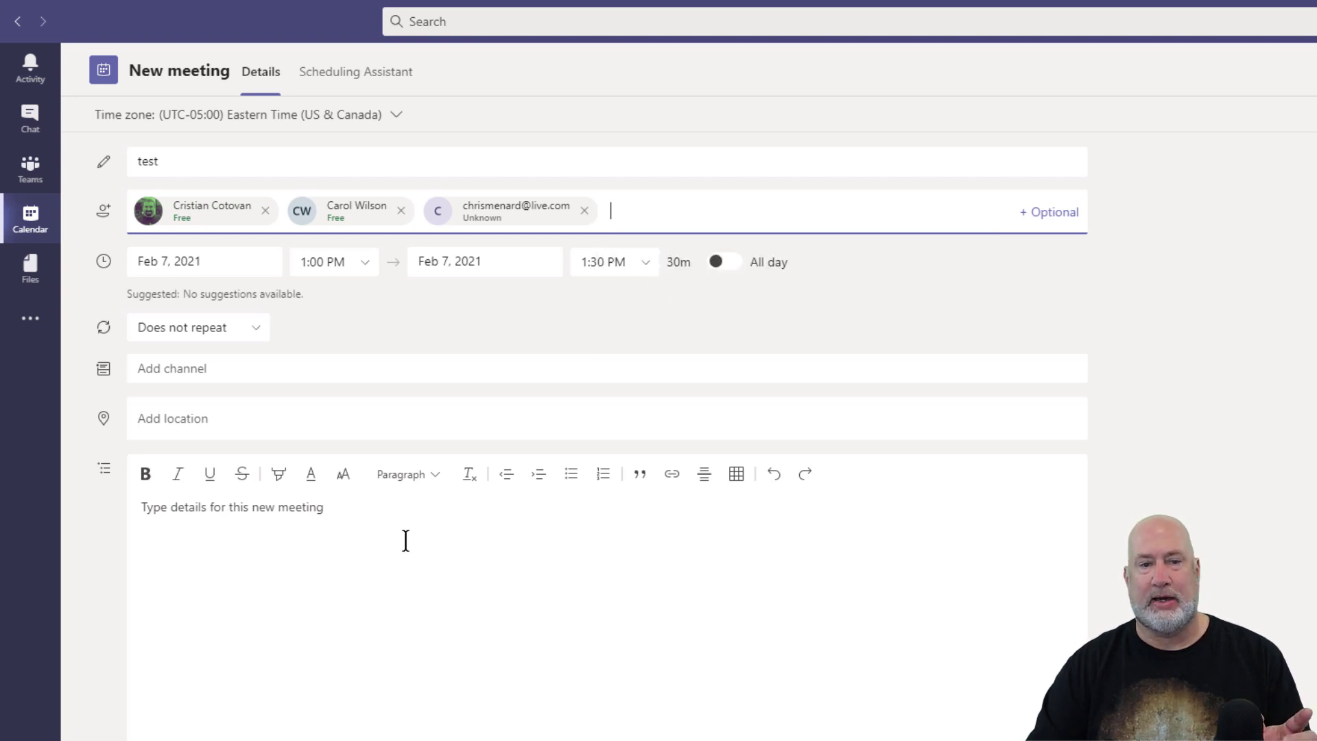
pyautogui.click(376, 542)
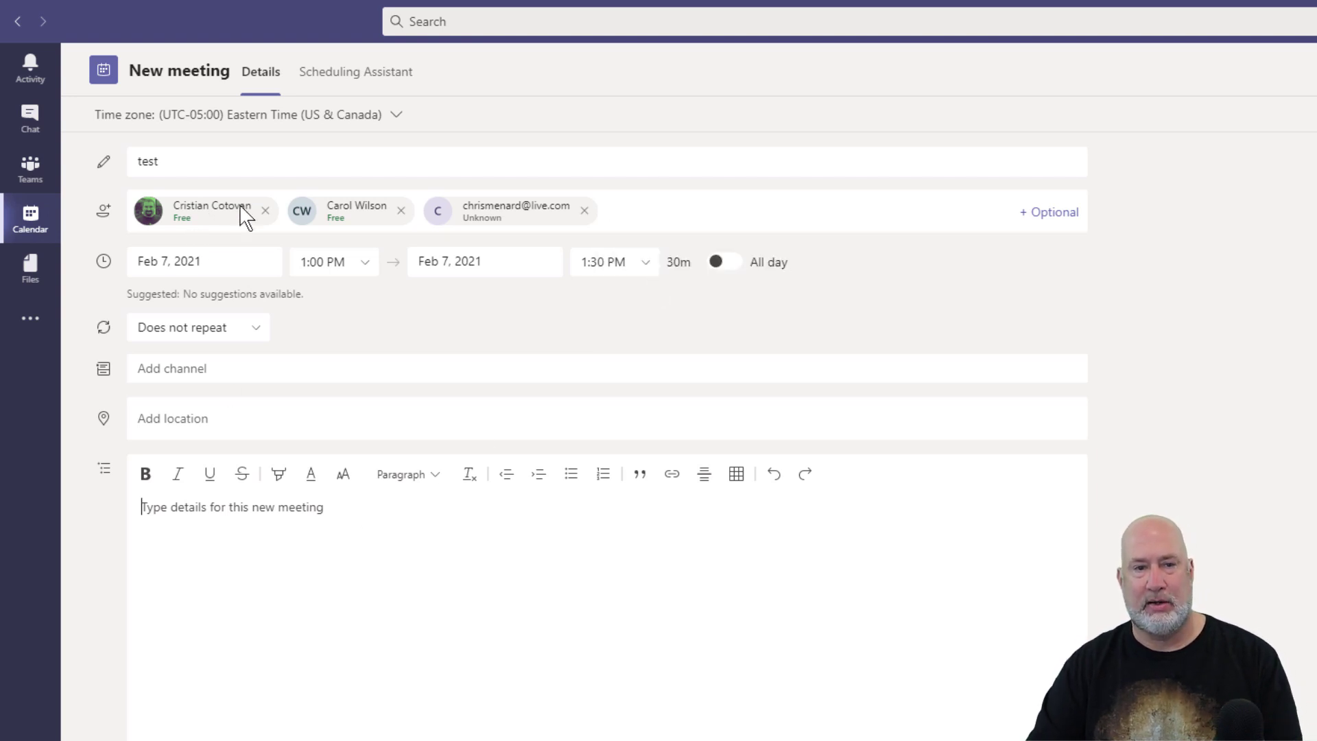
pyautogui.click(584, 210)
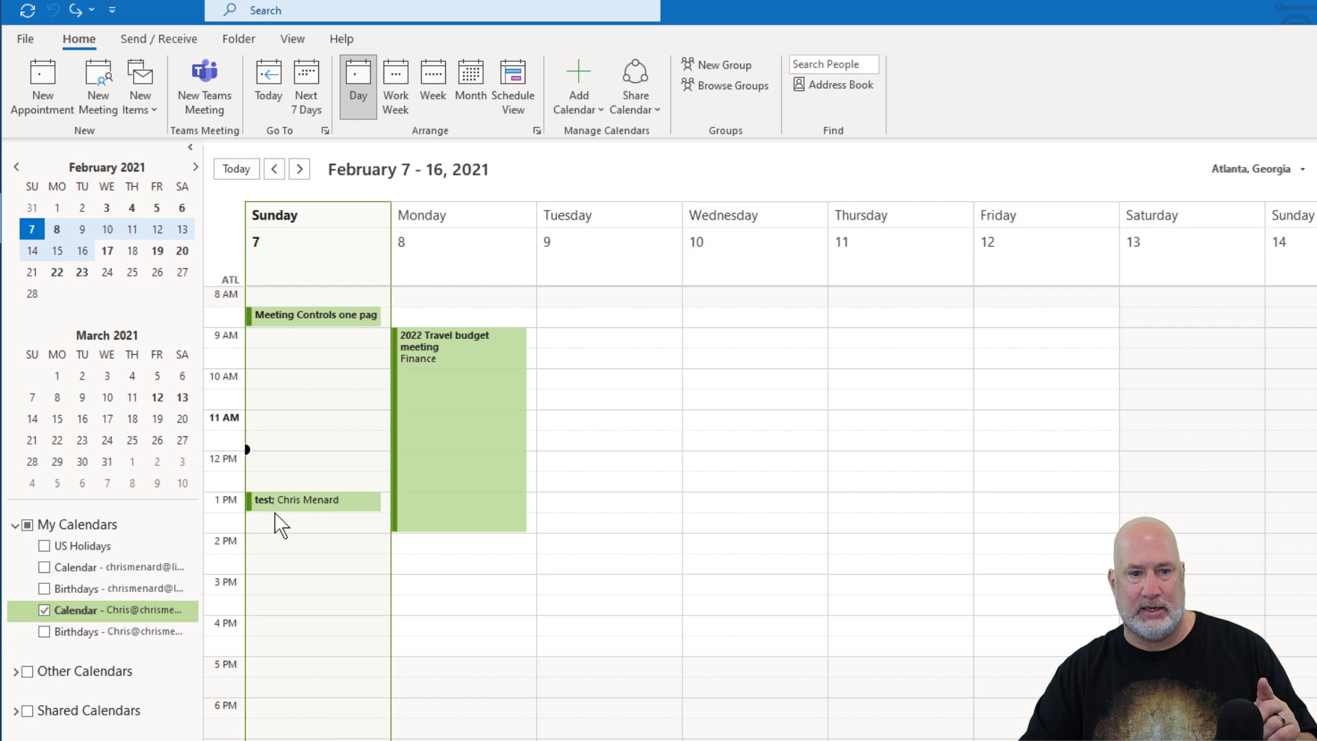
pyautogui.moveTo(278, 516)
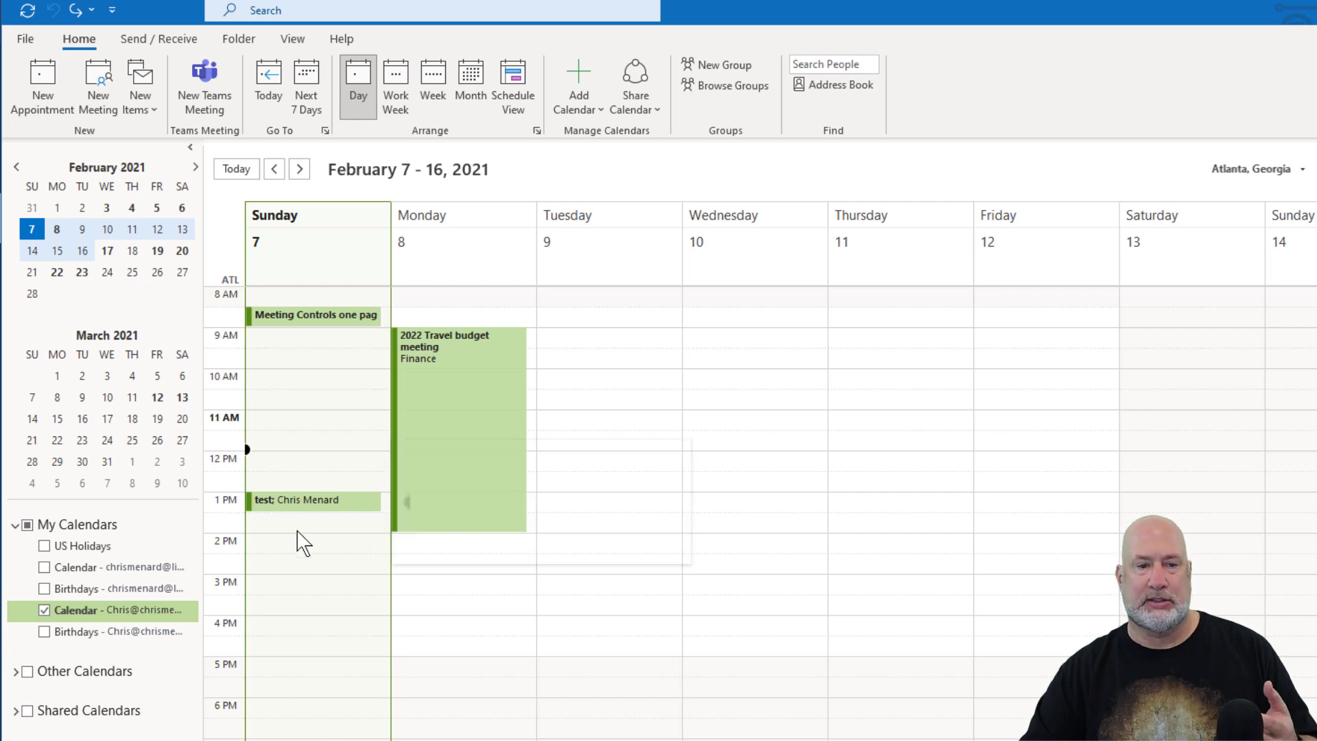
pyautogui.rightClick(310, 549)
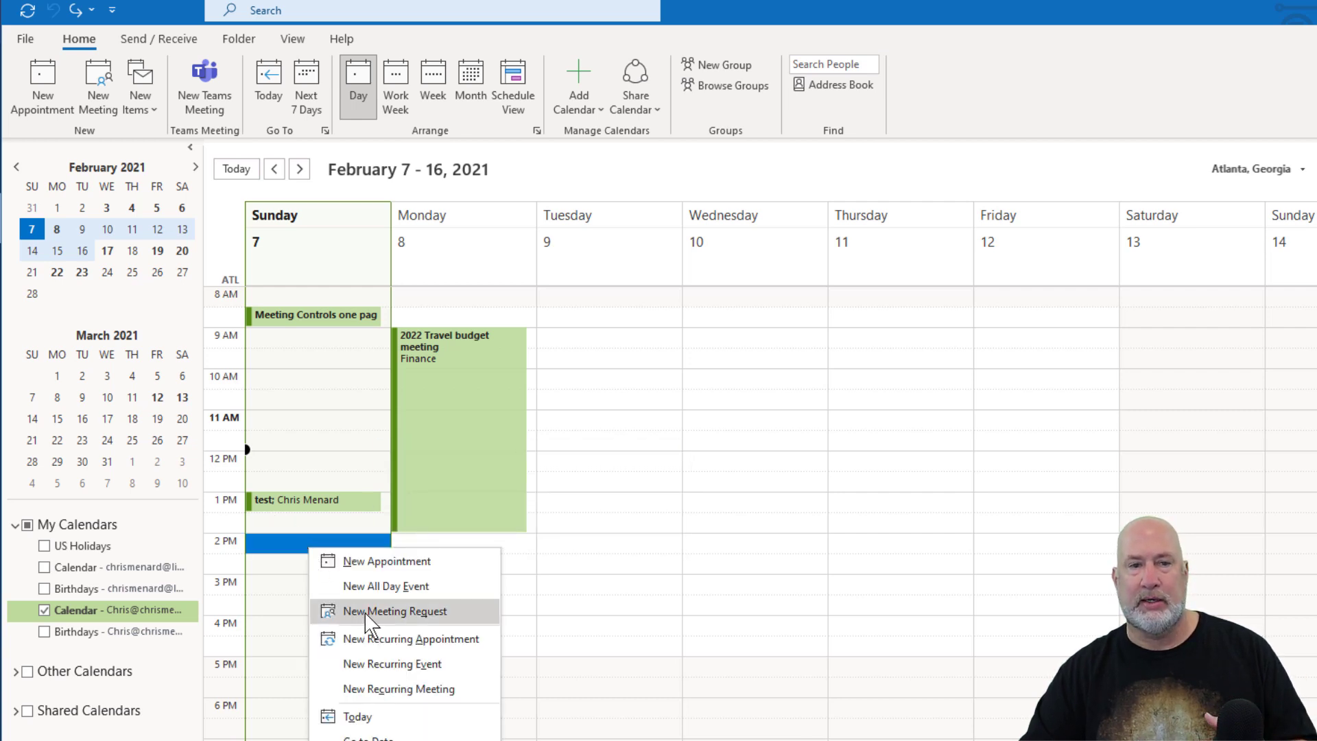
pyautogui.click(367, 612)
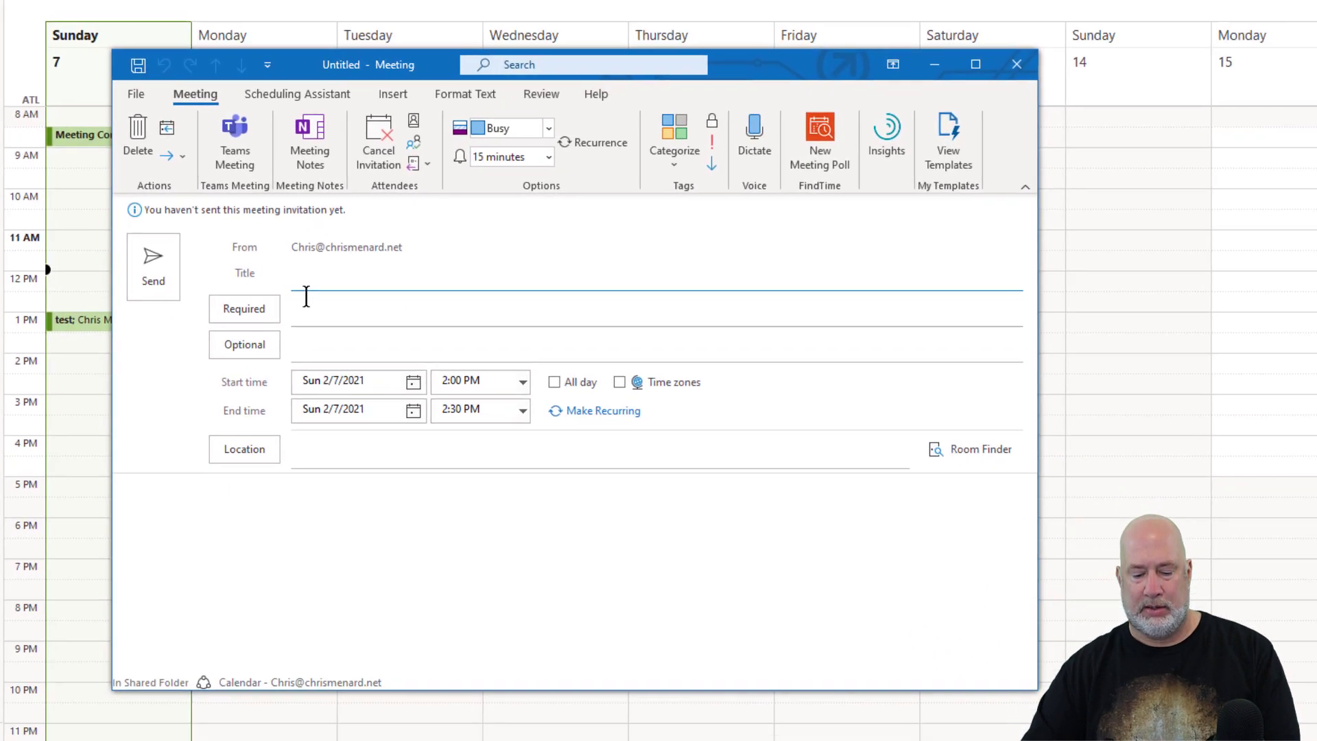
pyautogui.write('test4')
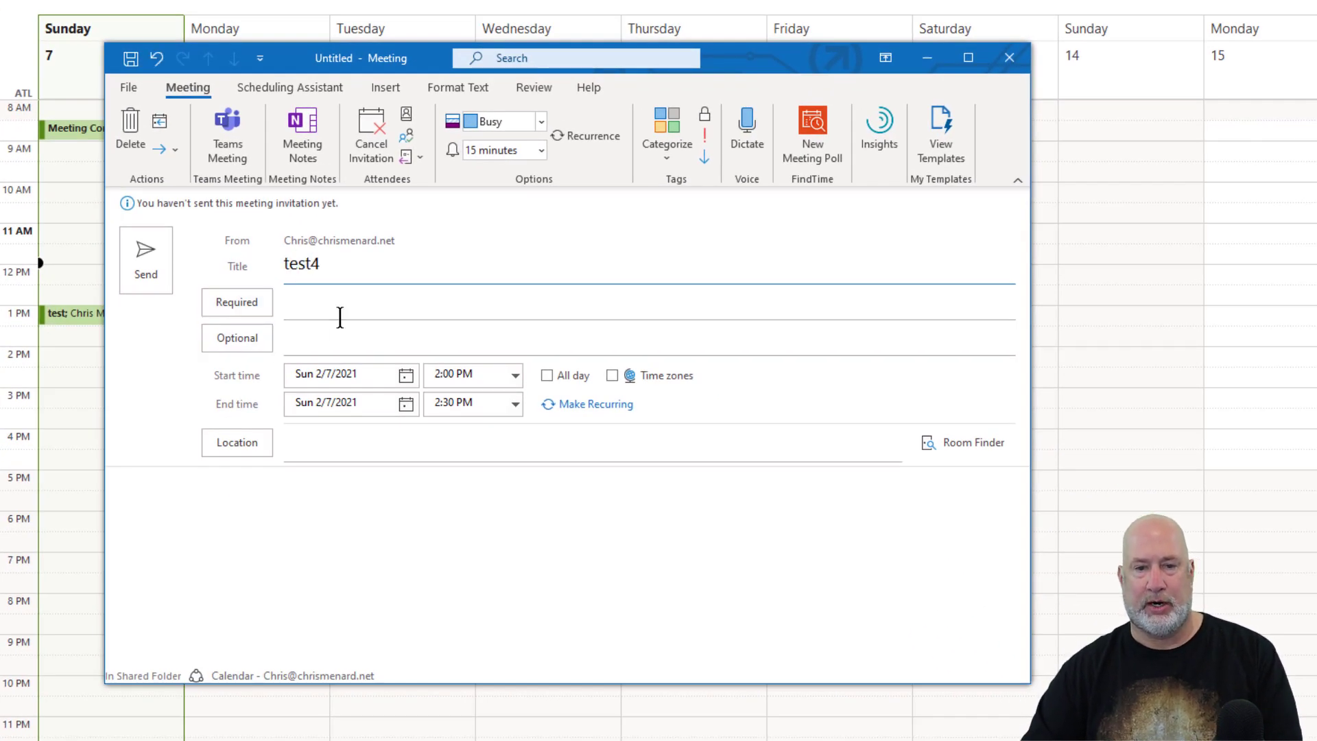
pyautogui.click(355, 302)
pyautogui.write('cr')
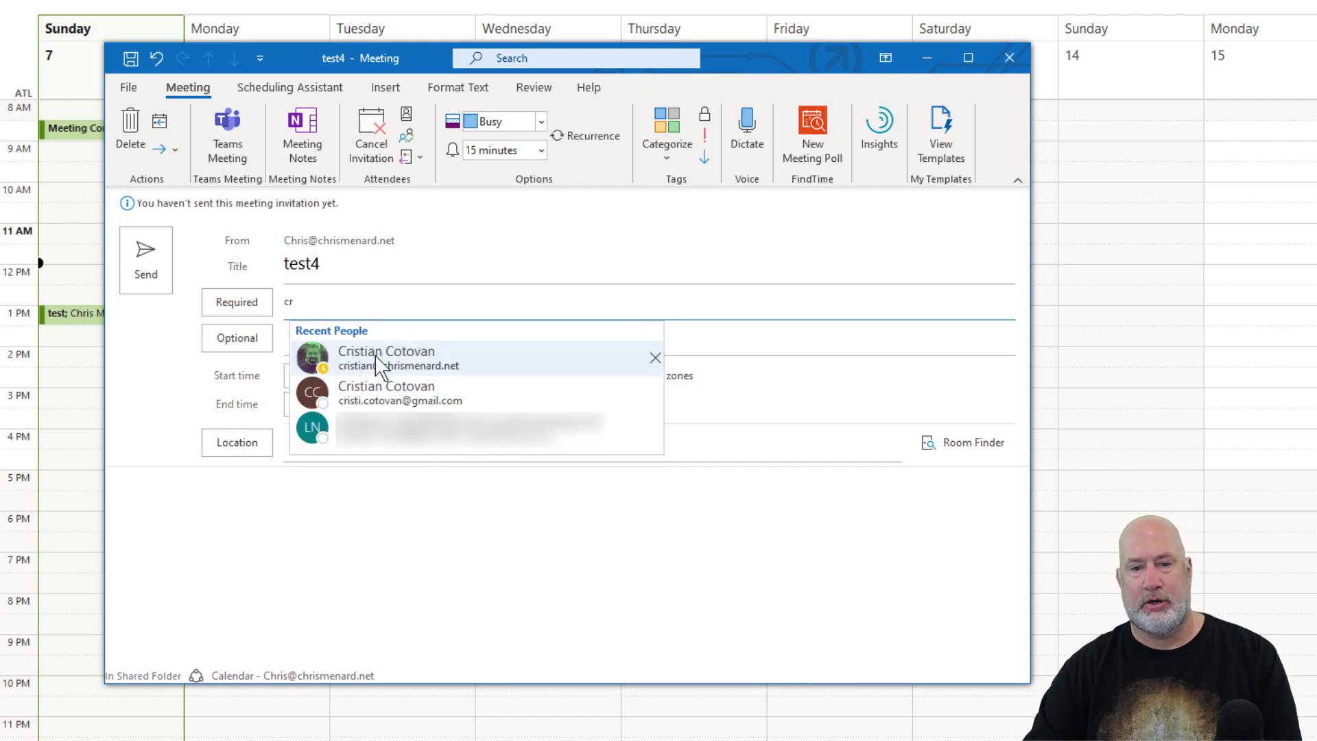
pyautogui.click(381, 364)
pyautogui.write('chr')
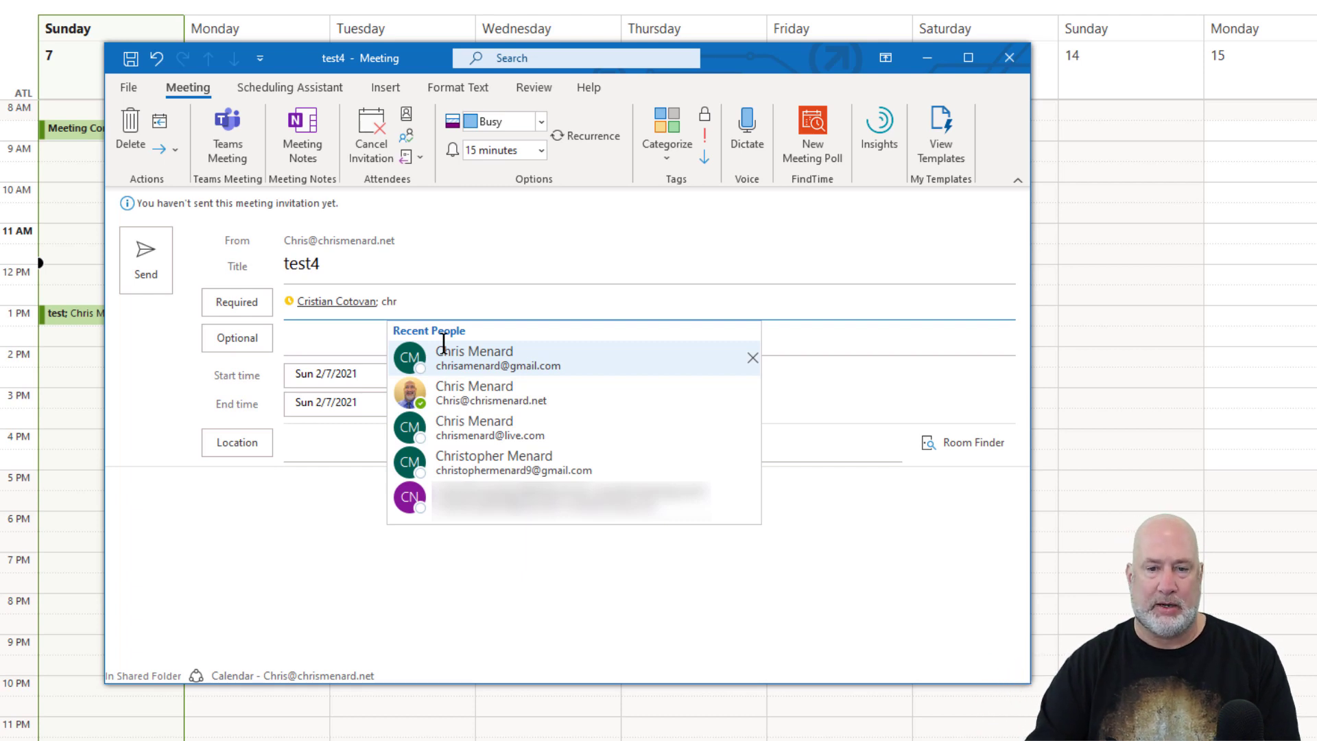
pyautogui.click(515, 358)
pyautogui.write('chr')
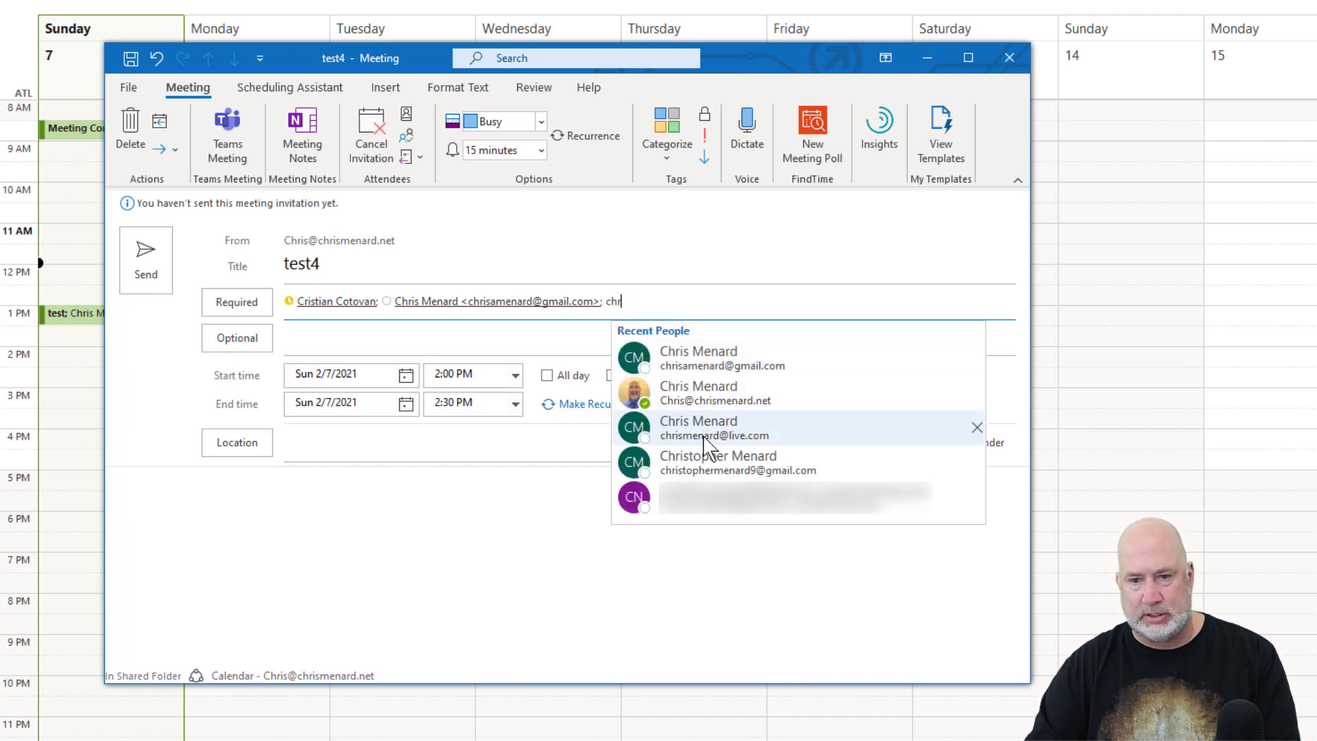
pyautogui.click(707, 439)
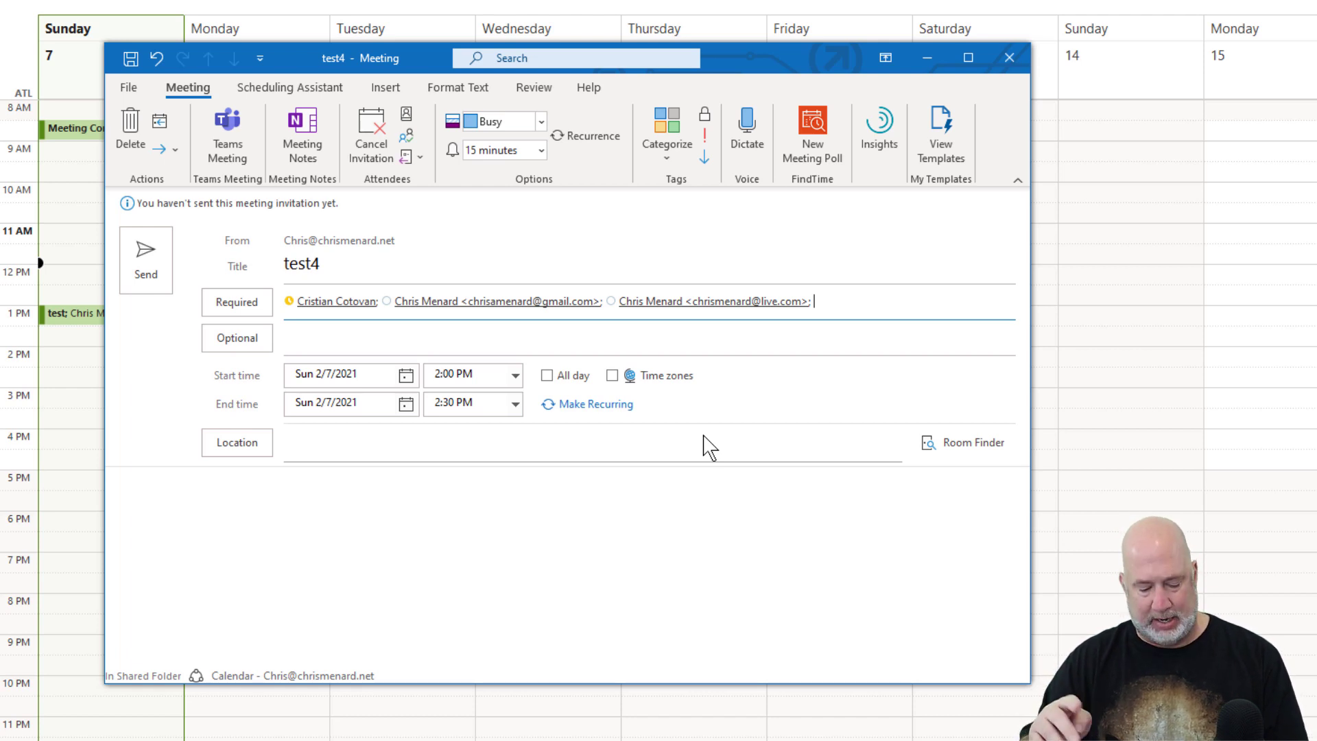
pyautogui.press('super+v')
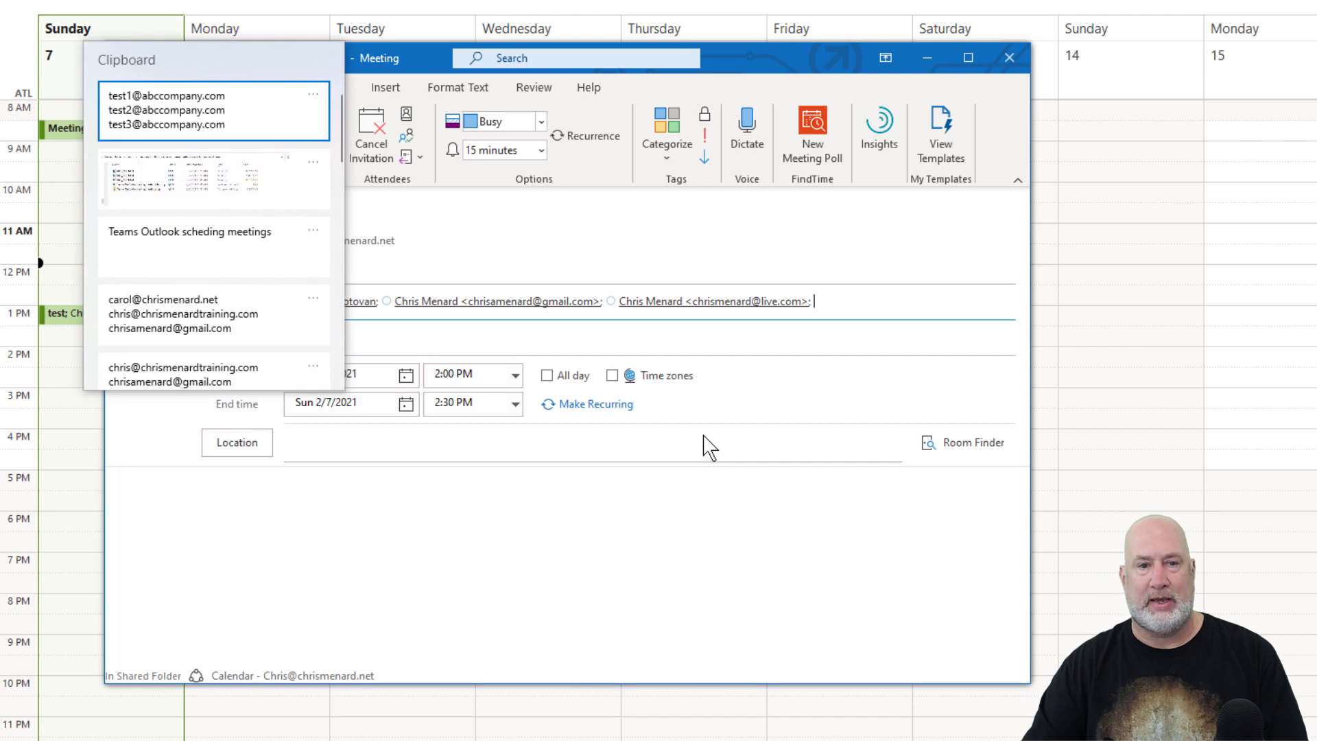
pyautogui.click(155, 110)
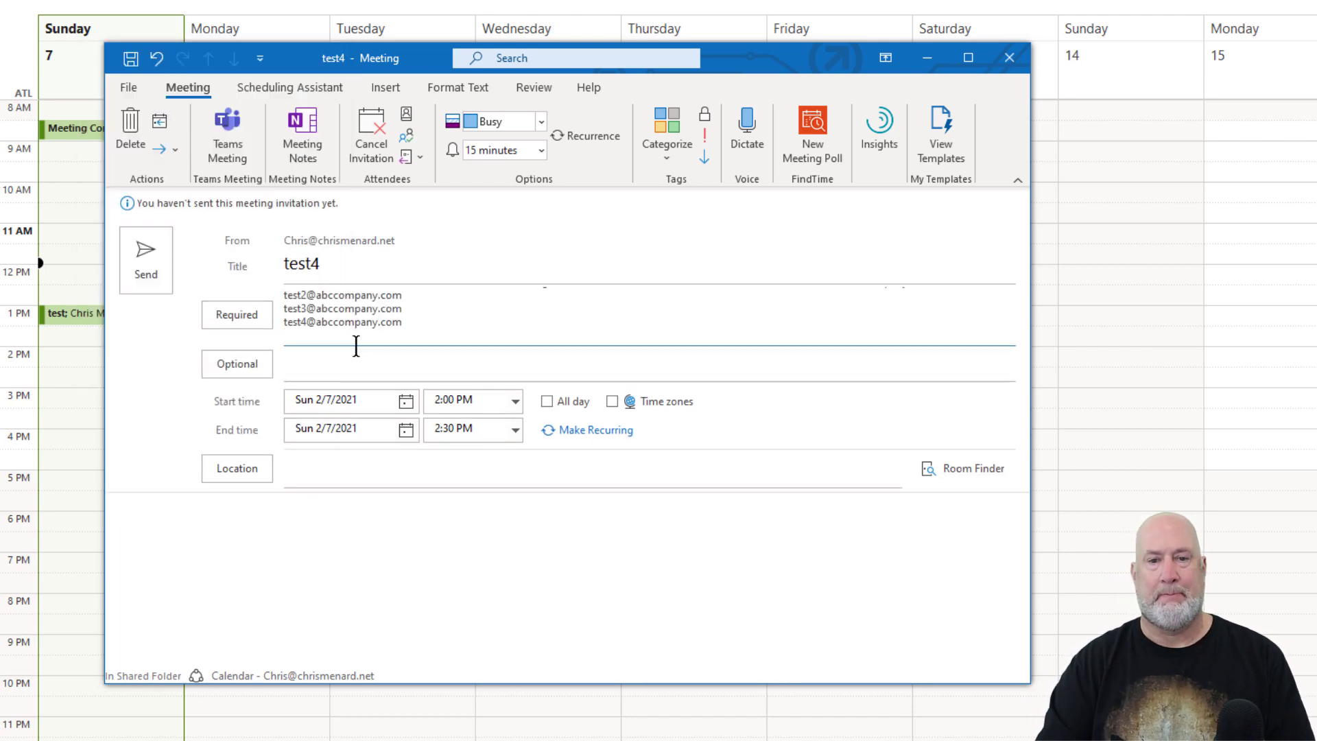
pyautogui.press('Return')
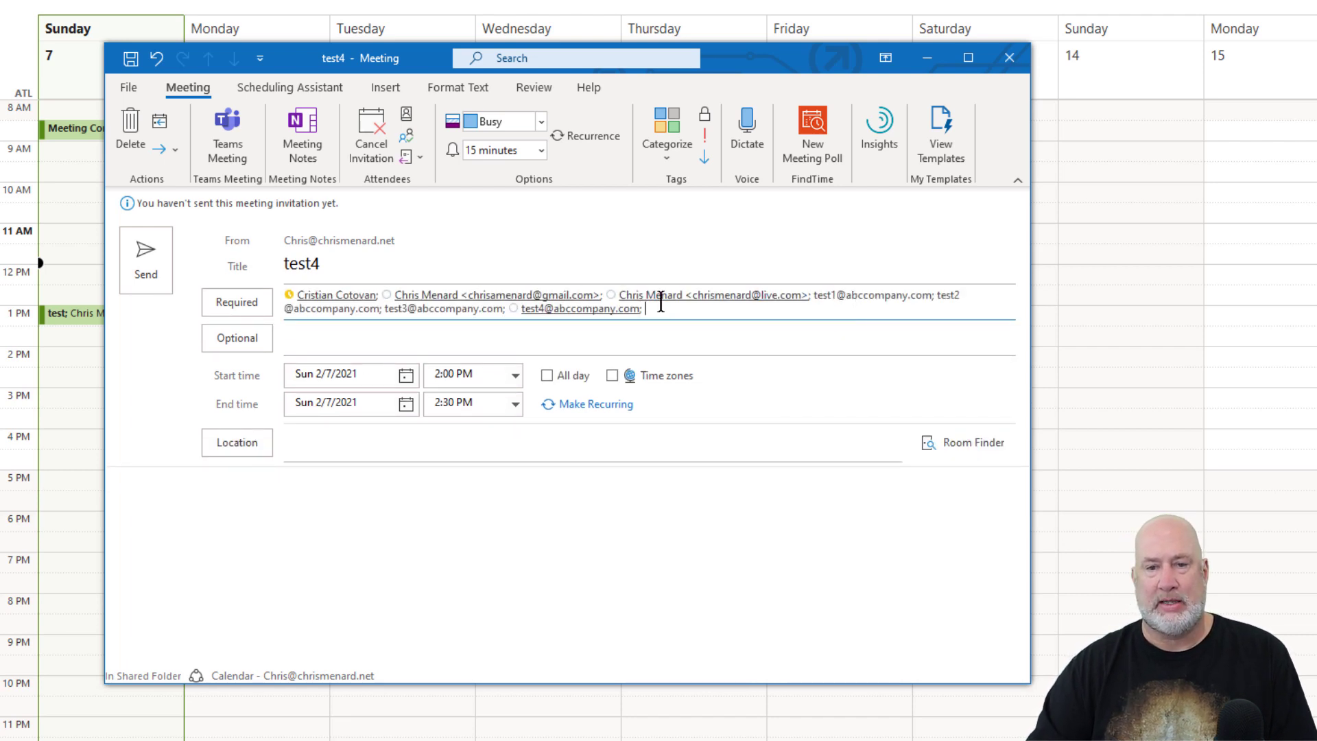
pyautogui.click(391, 504)
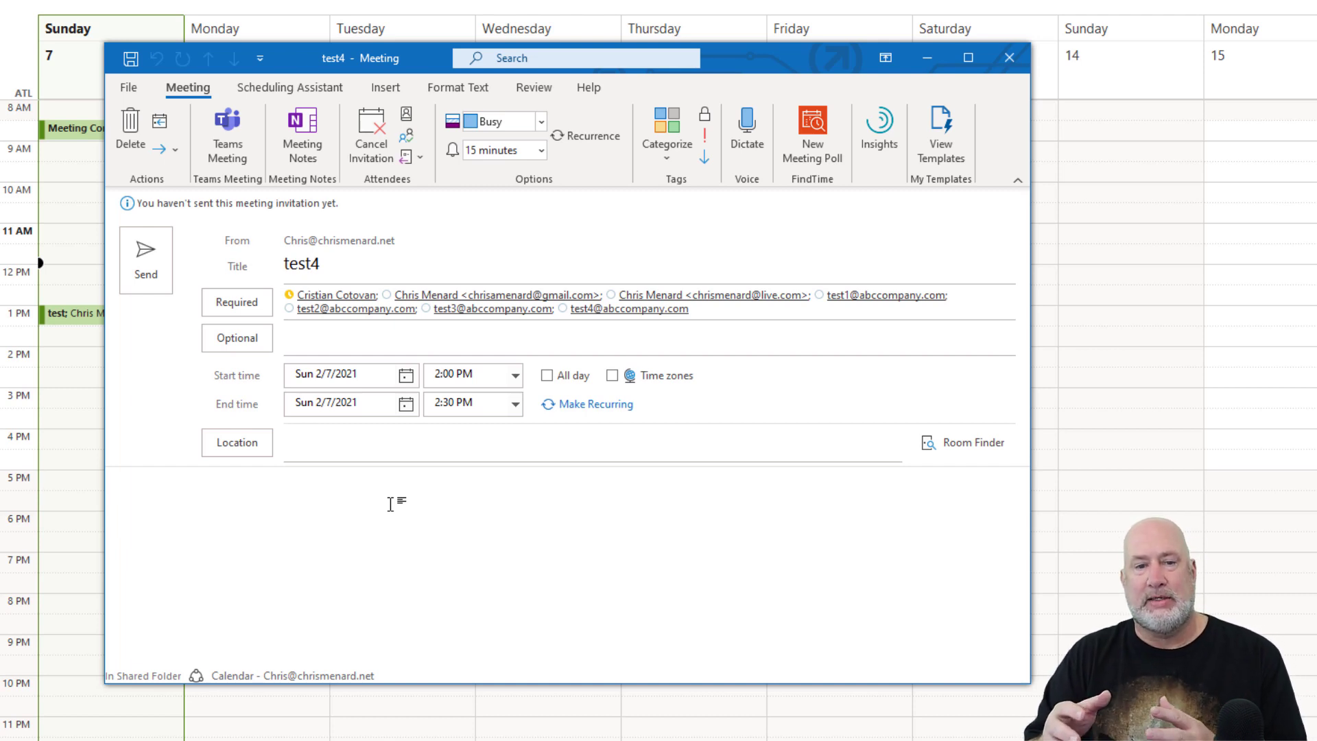
pyautogui.click(260, 303)
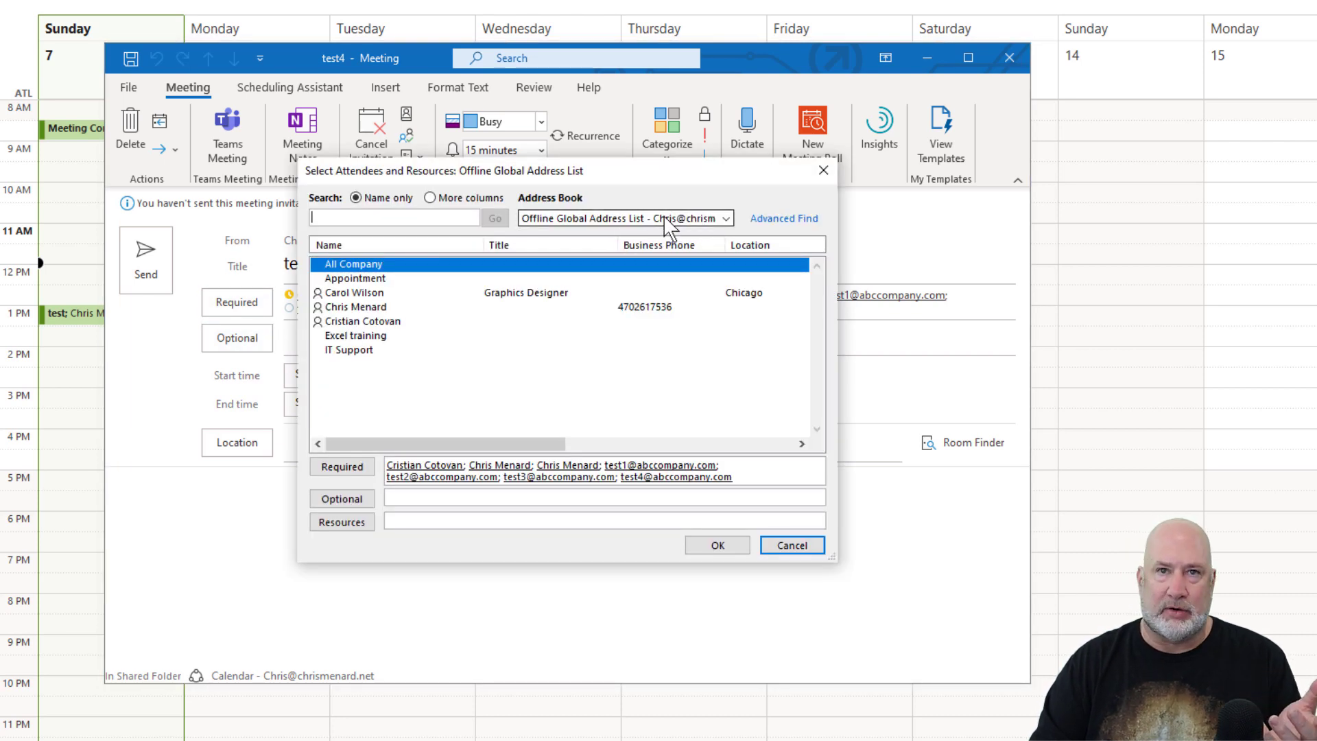
pyautogui.click(789, 548)
pyautogui.click(438, 548)
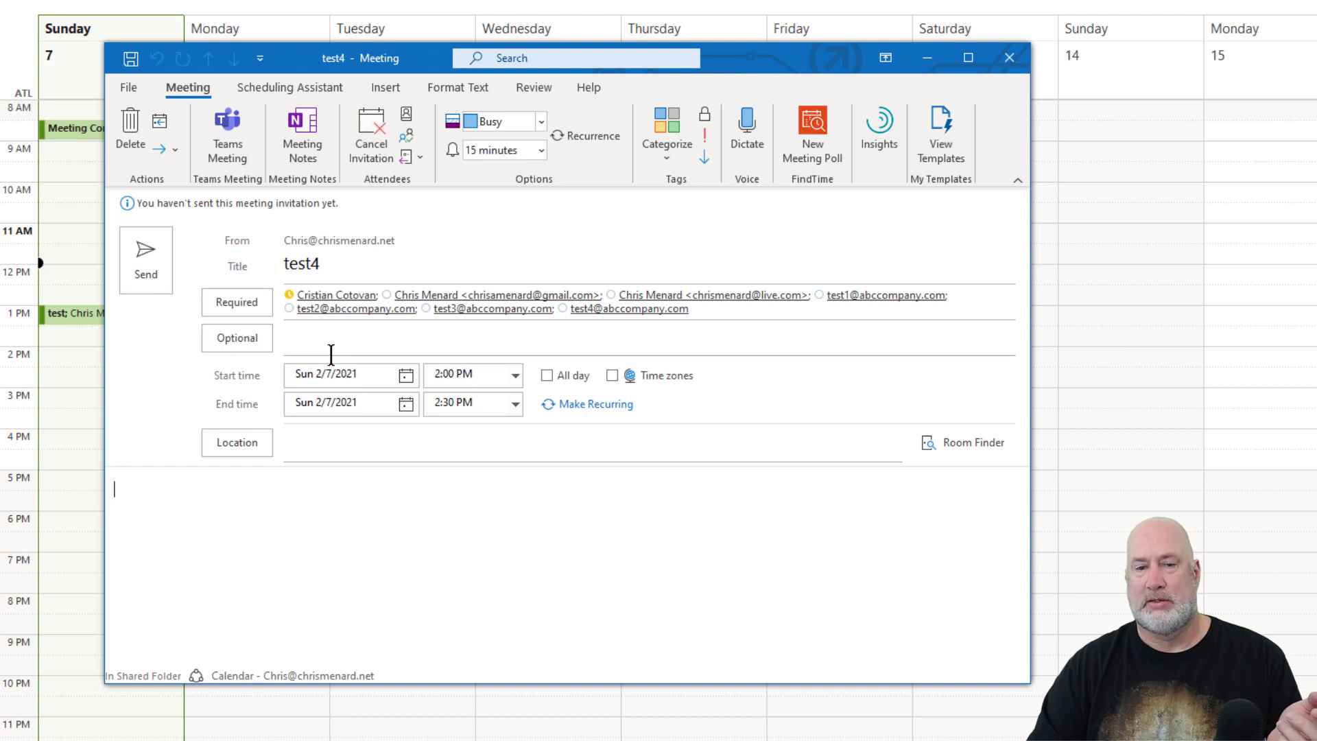
pyautogui.click(236, 141)
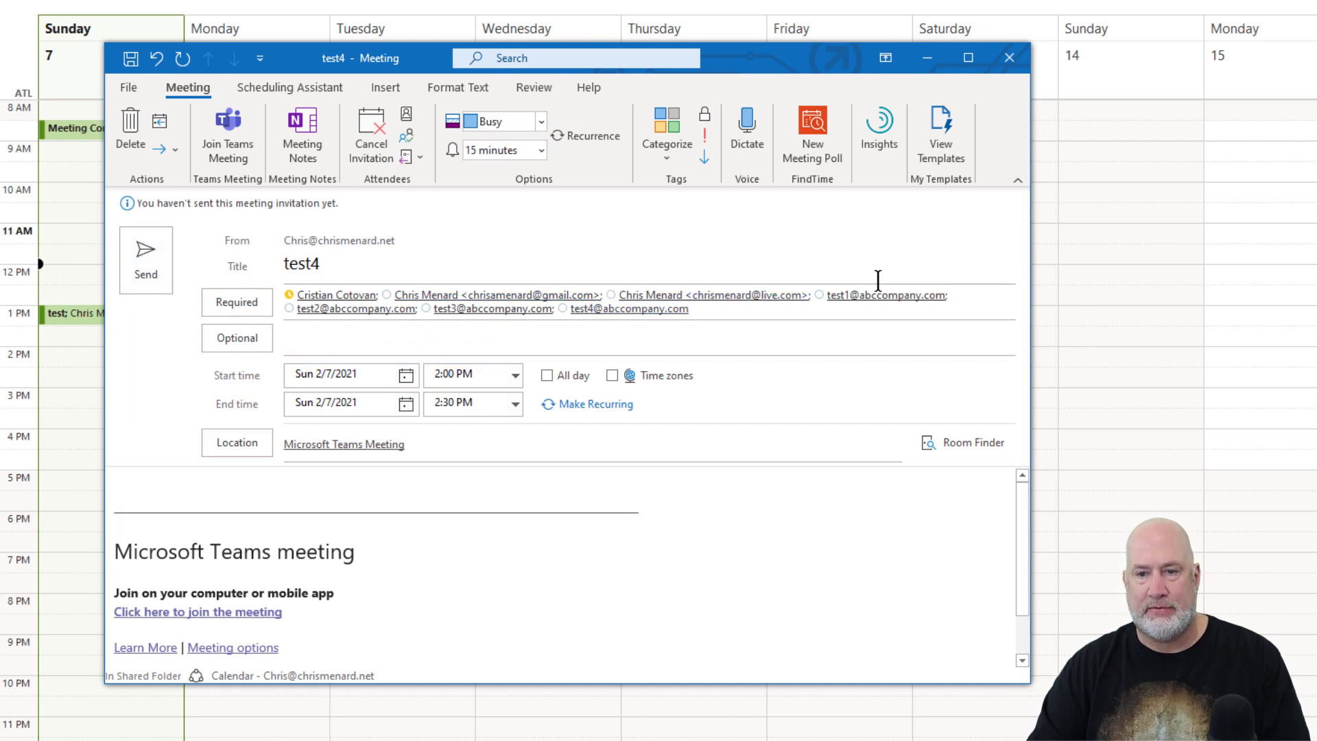
pyautogui.moveTo(826, 302)
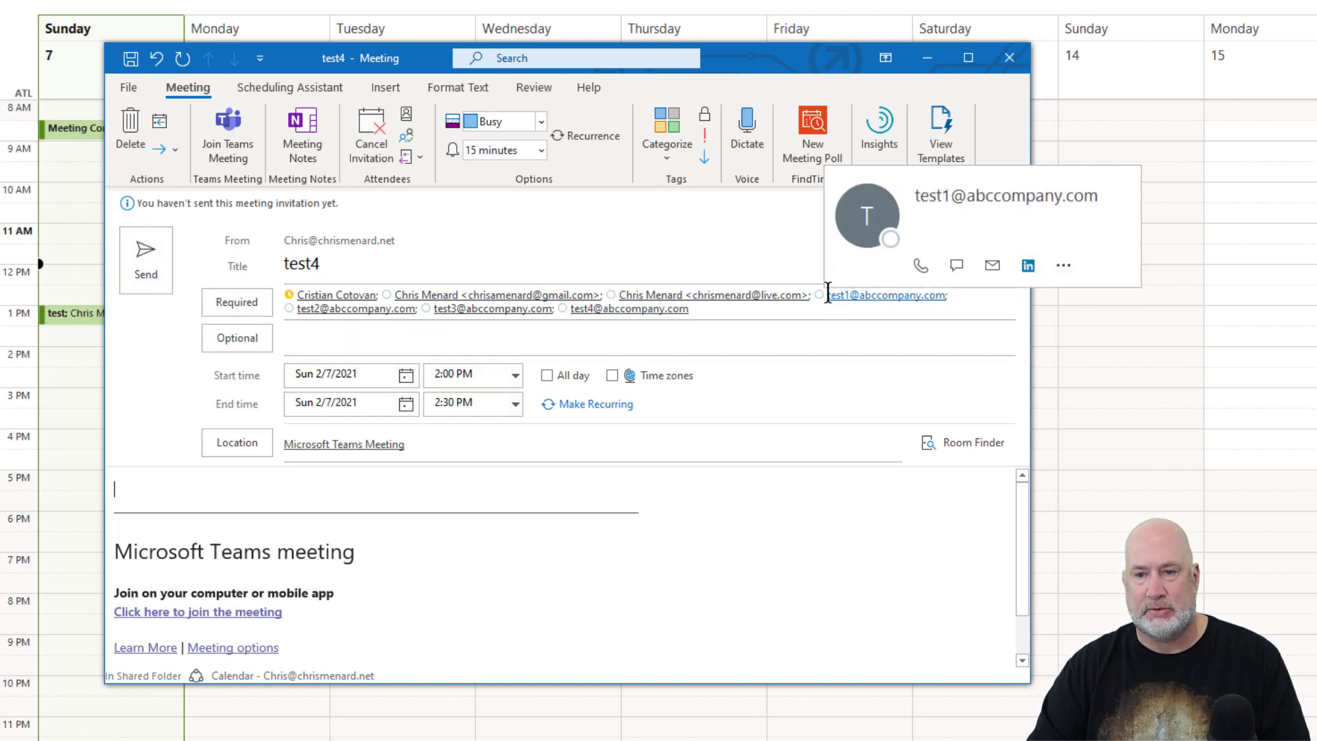
pyautogui.moveTo(851, 295); pyautogui.dragTo(232, 343)
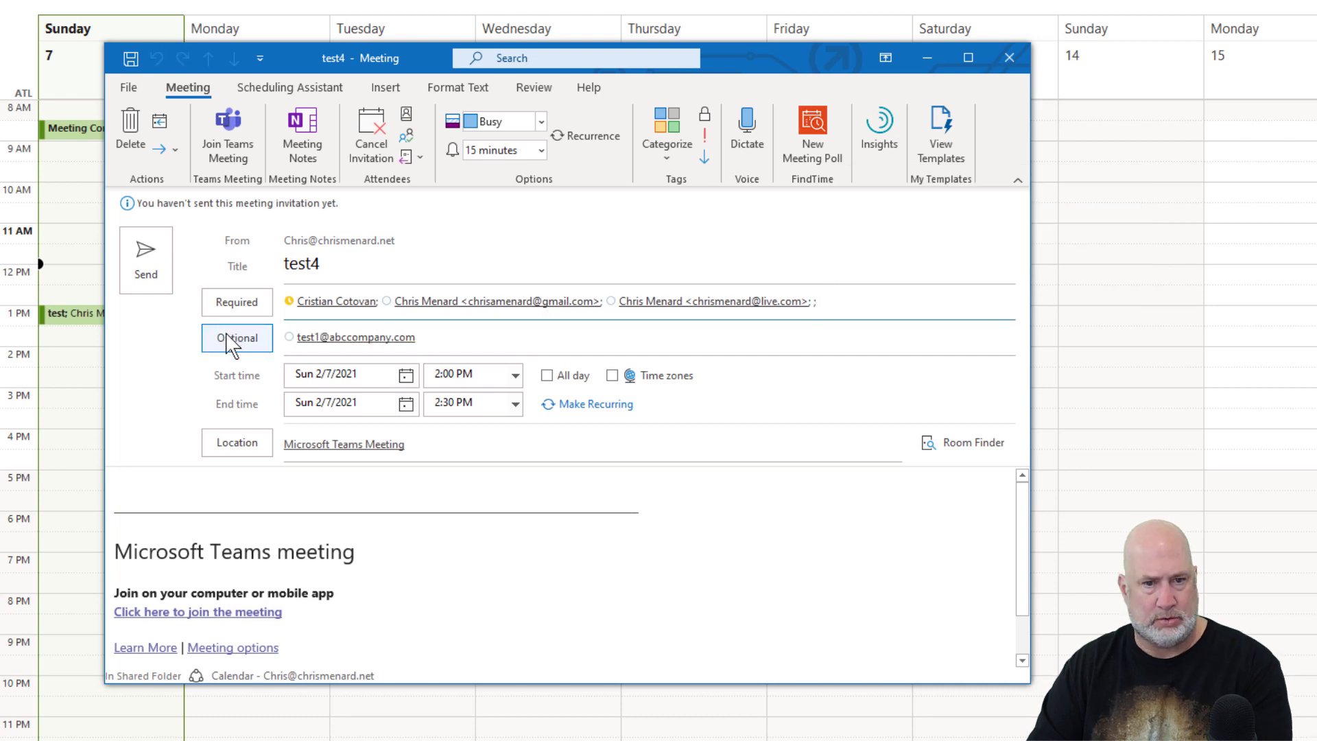
pyautogui.click(142, 259)
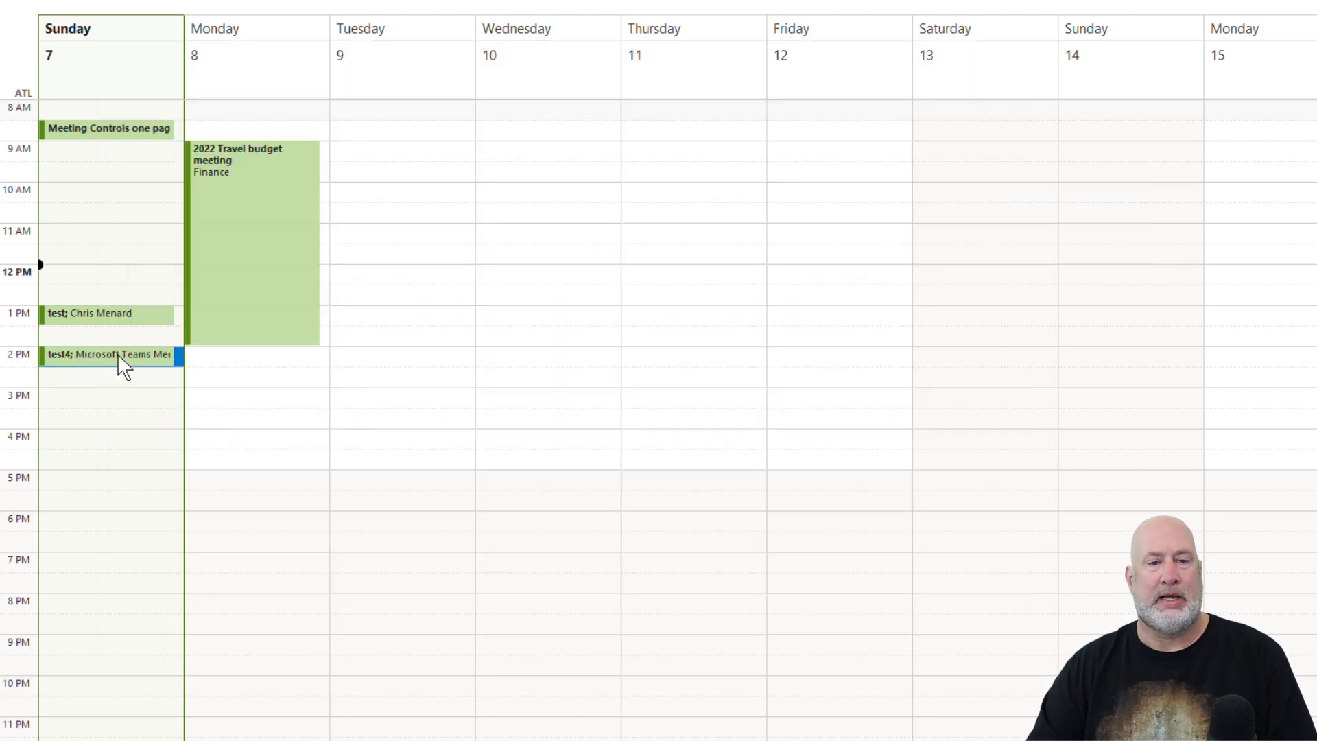
pyautogui.moveTo(116, 353)
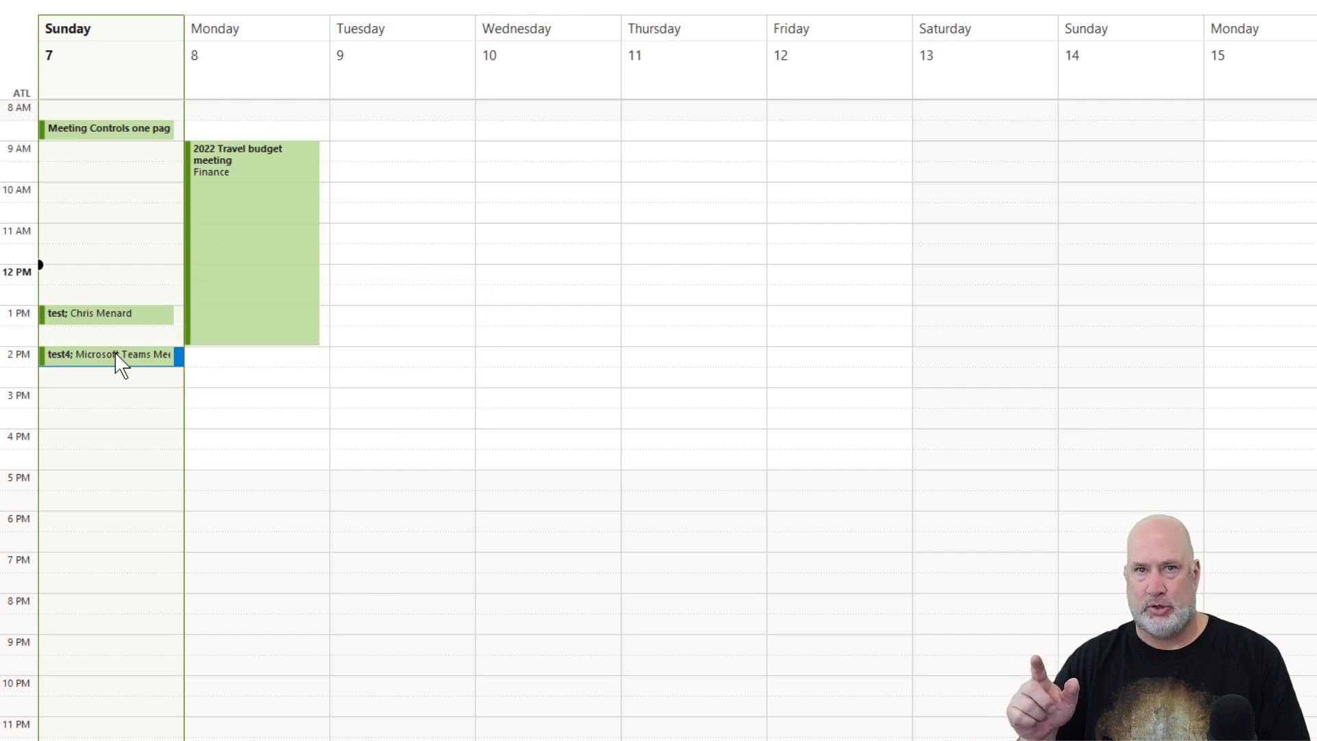
pyautogui.hotkey('alt', 'Tab')
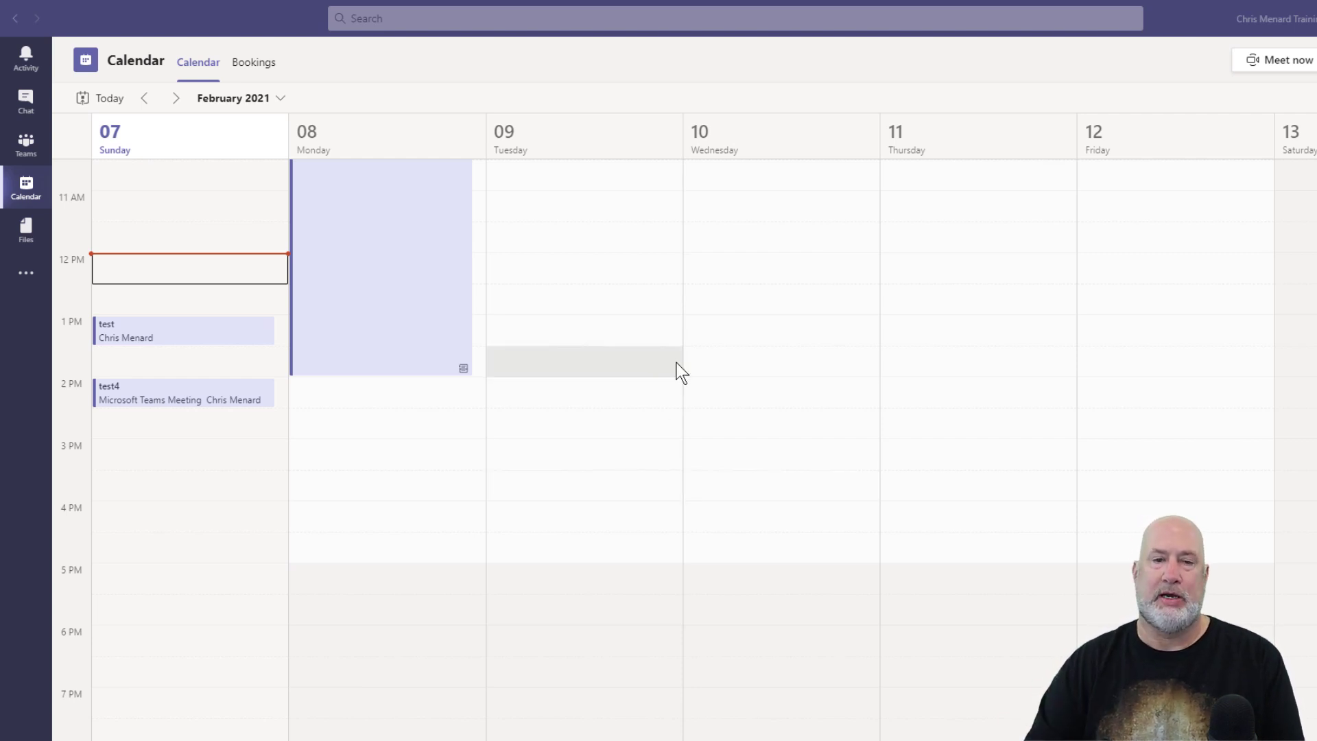
pyautogui.hotkey('alt', 'Tab')
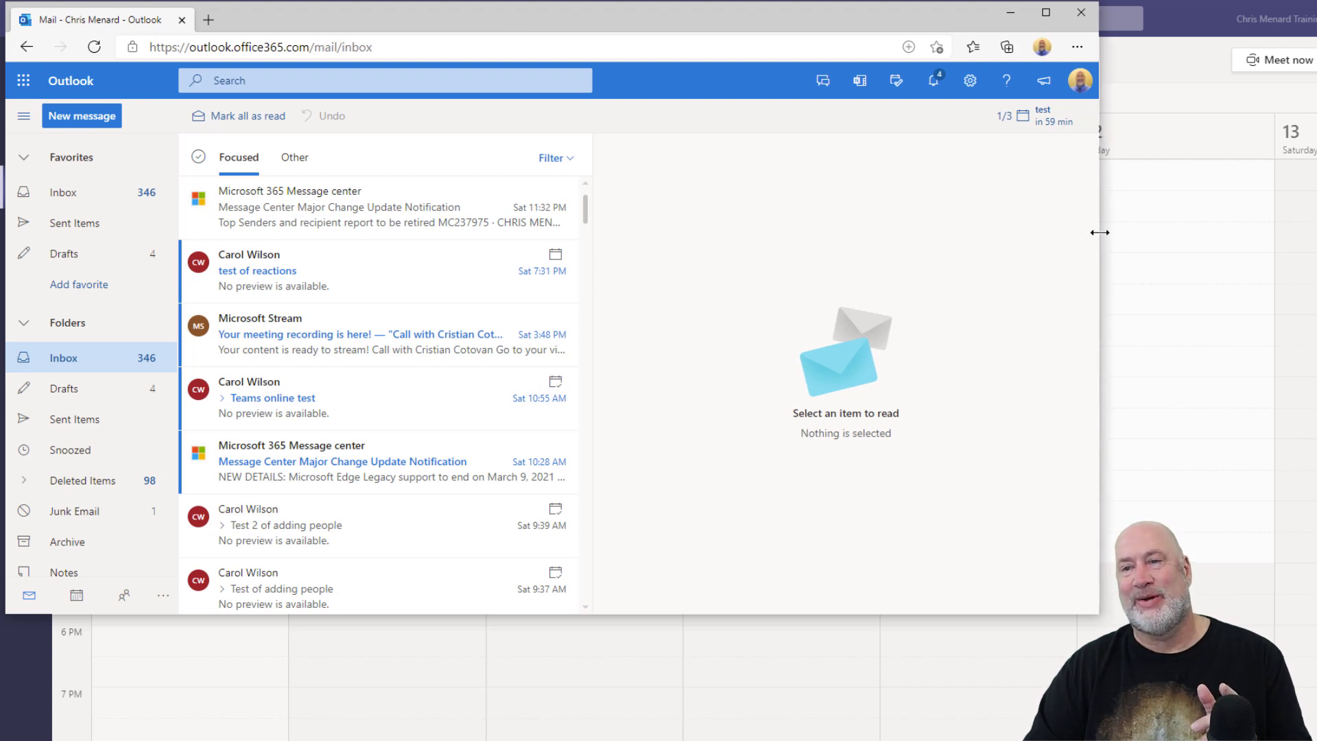
# Widen the Outlook web window and show the February 7–13, 2021 calendar week.
pyautogui.moveTo(1097, 234); pyautogui.dragTo(1316, 233)
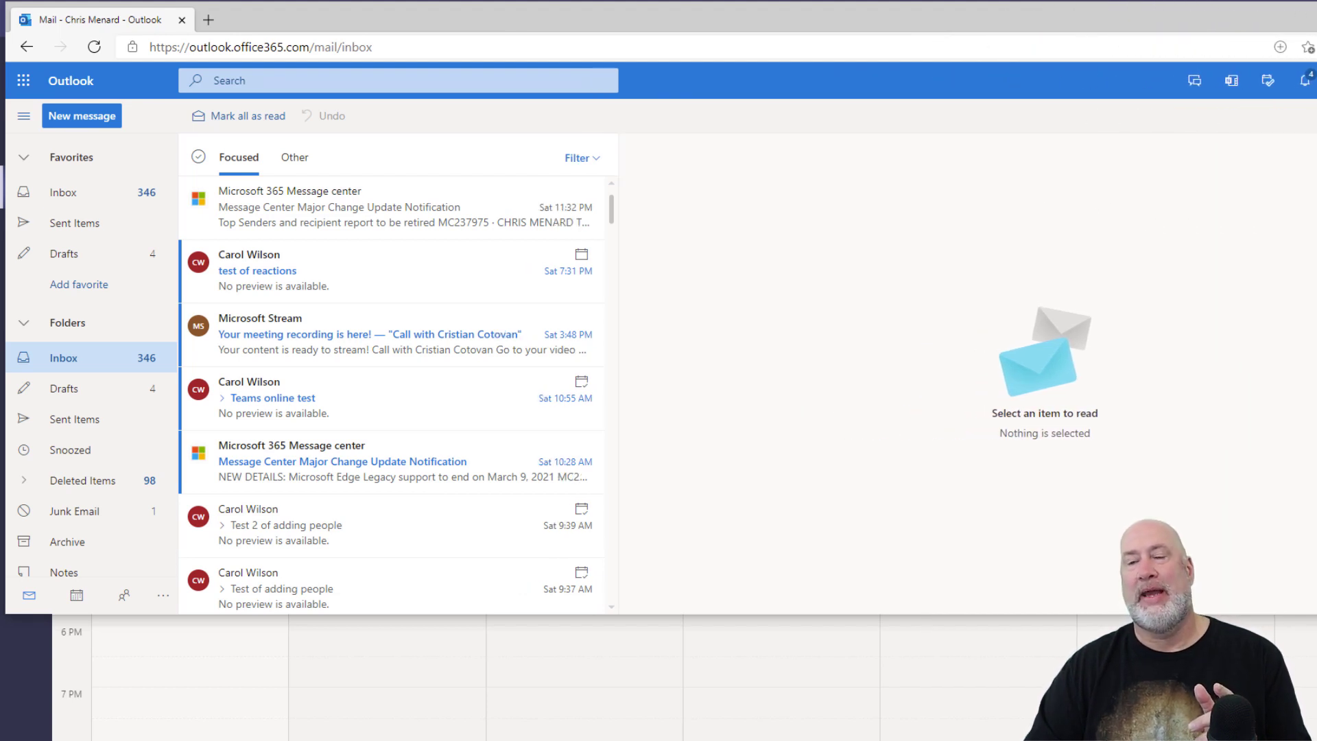
pyautogui.click(76, 594)
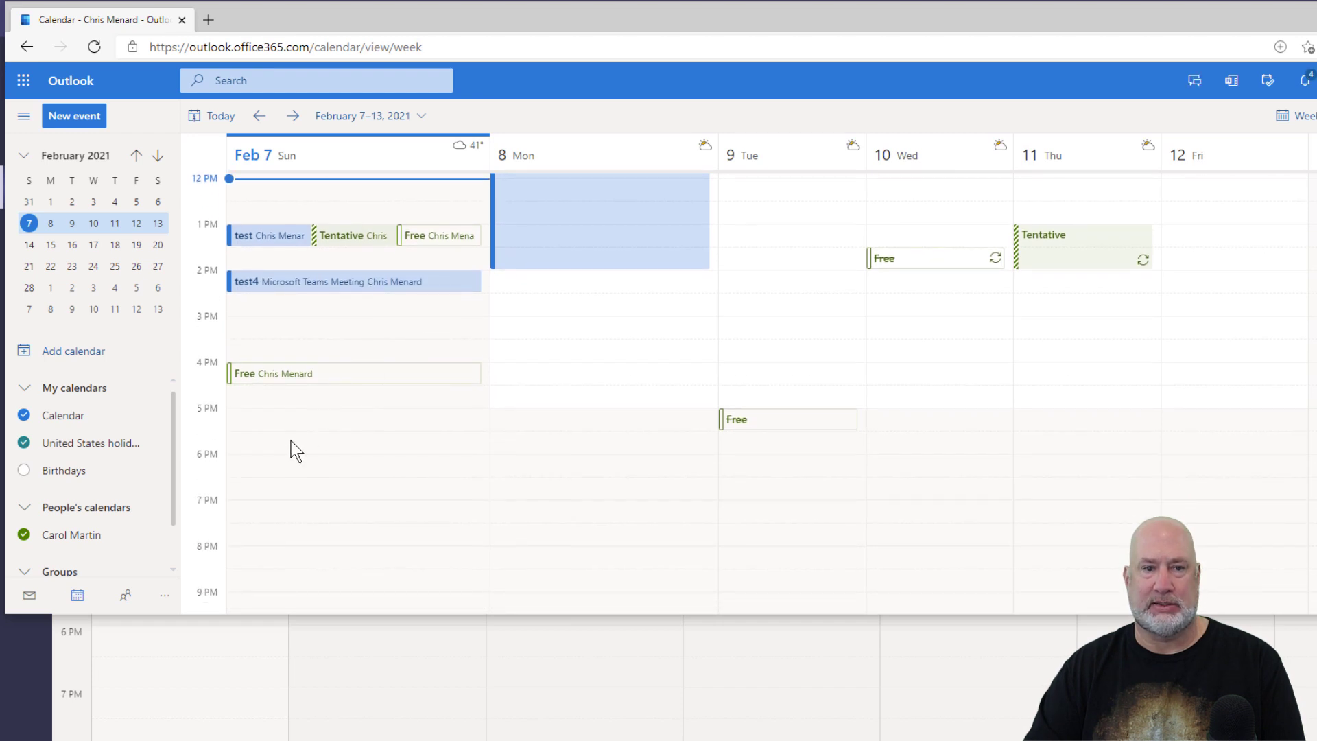
# Create a 'test' event at 5 PM Sunday, invite one suggested contact, and send it.
pyautogui.click(320, 427)
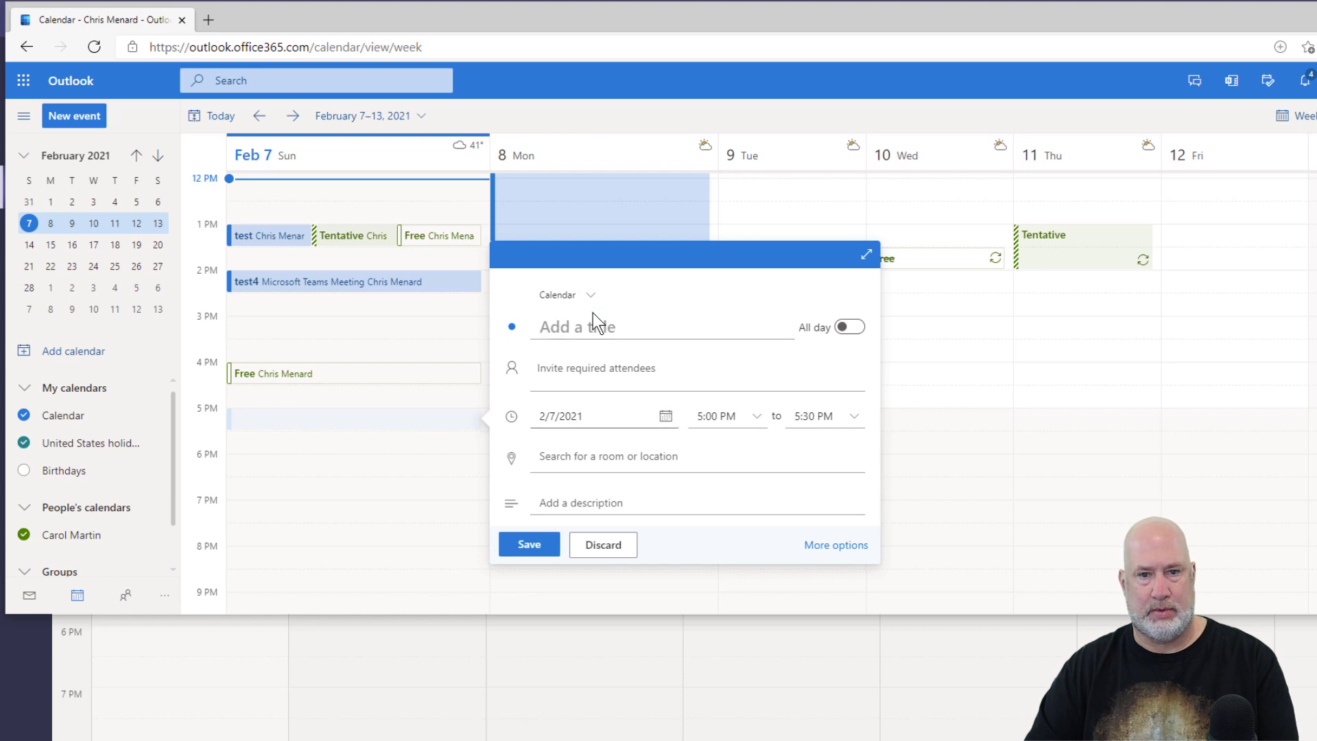
pyautogui.write('test')
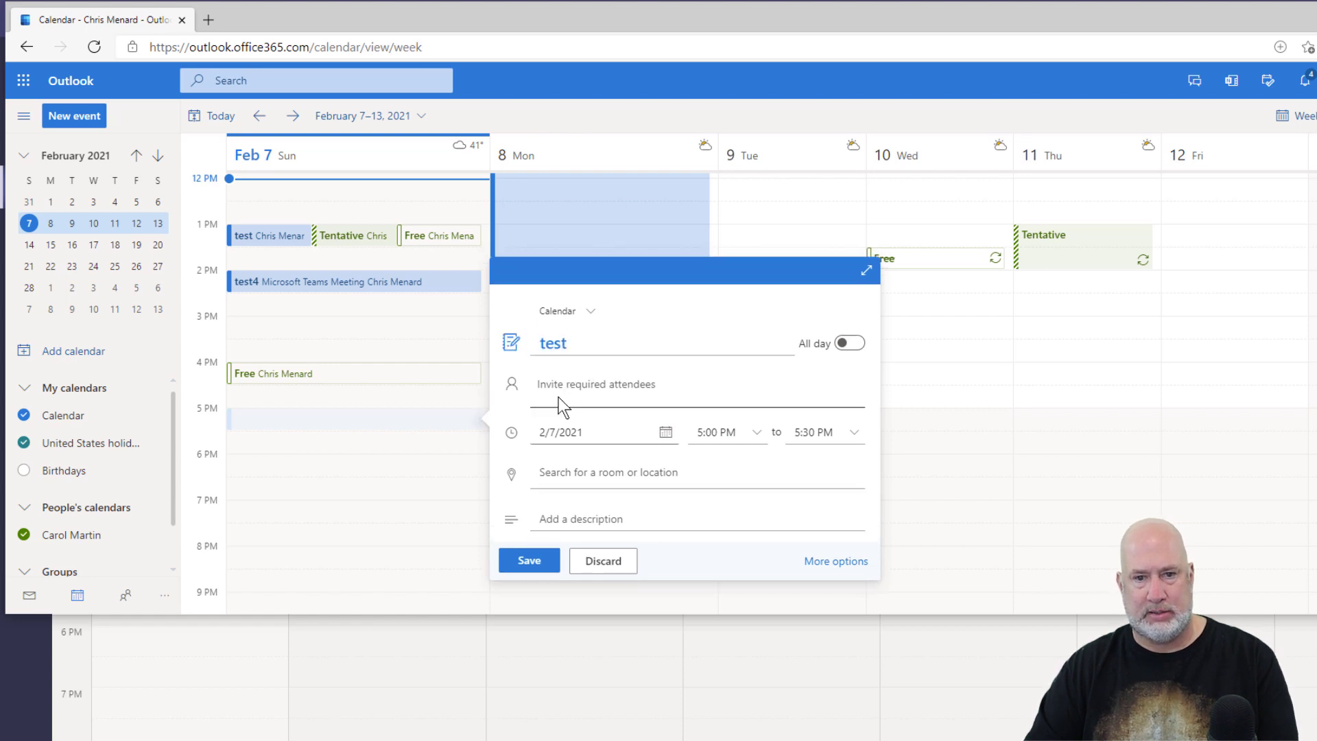
pyautogui.click(560, 383)
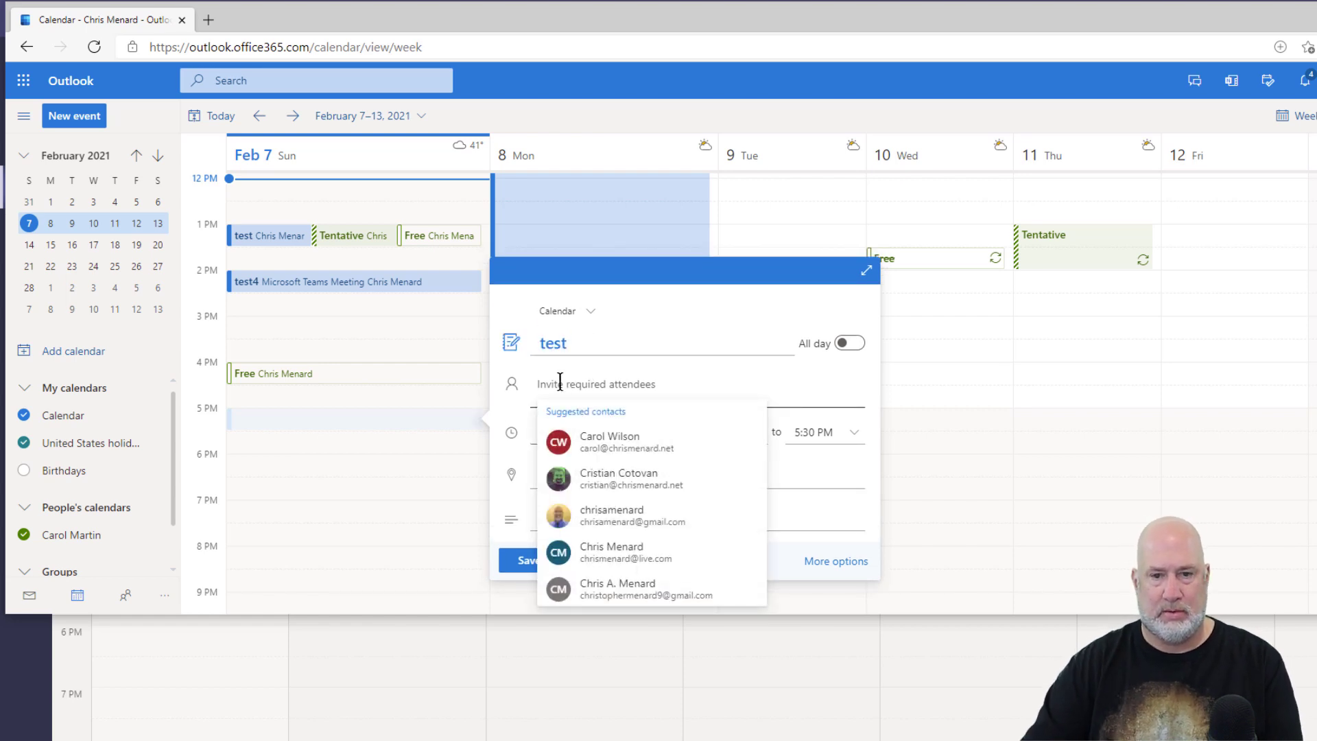
pyautogui.click(614, 441)
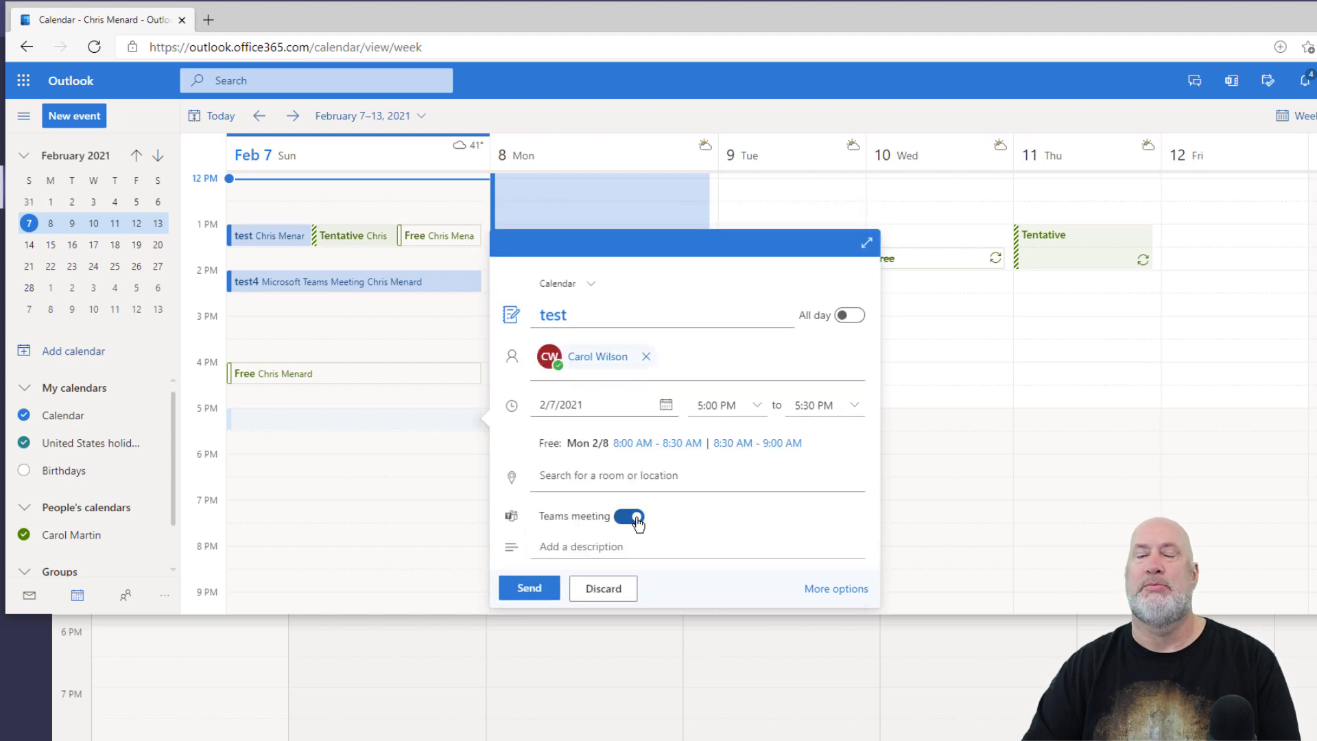
pyautogui.click(528, 588)
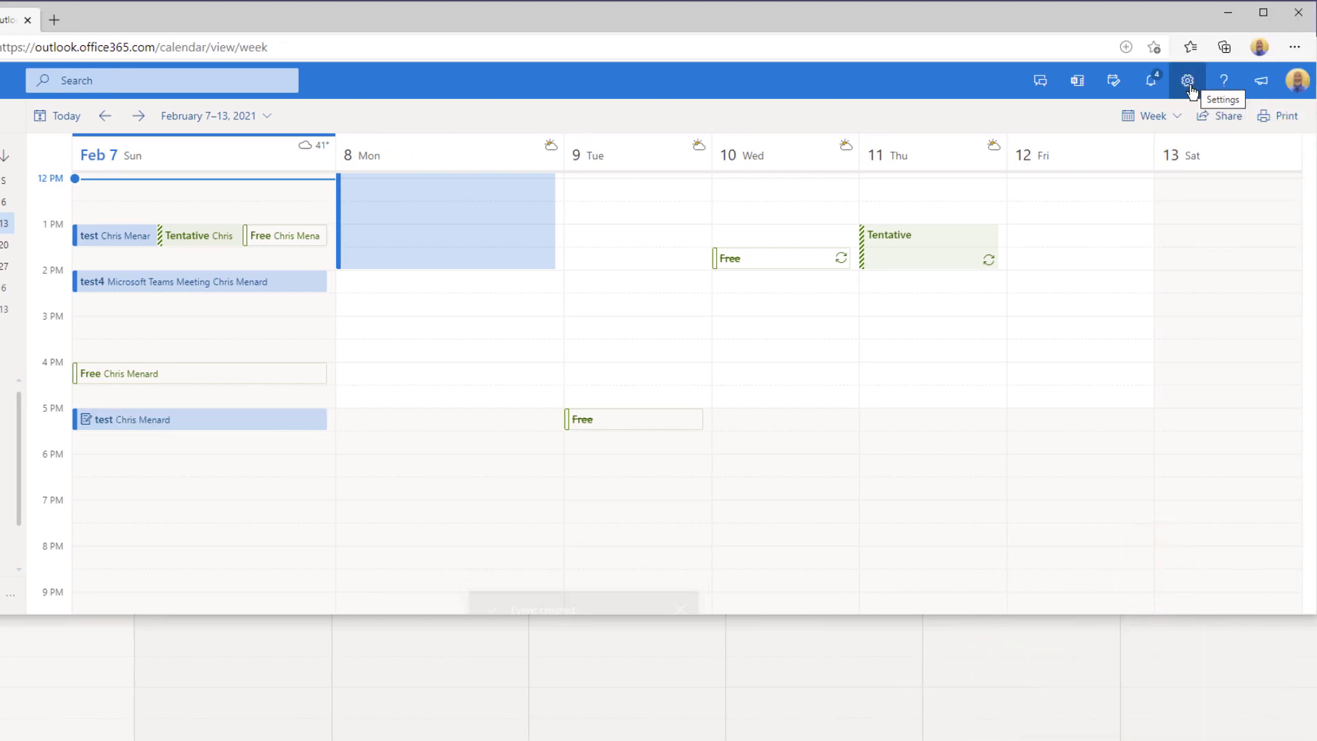
# Verify 'Add online meeting to all meetings' is checked under Calendar > Events and invitations, then close settings.
pyautogui.click(1189, 85)
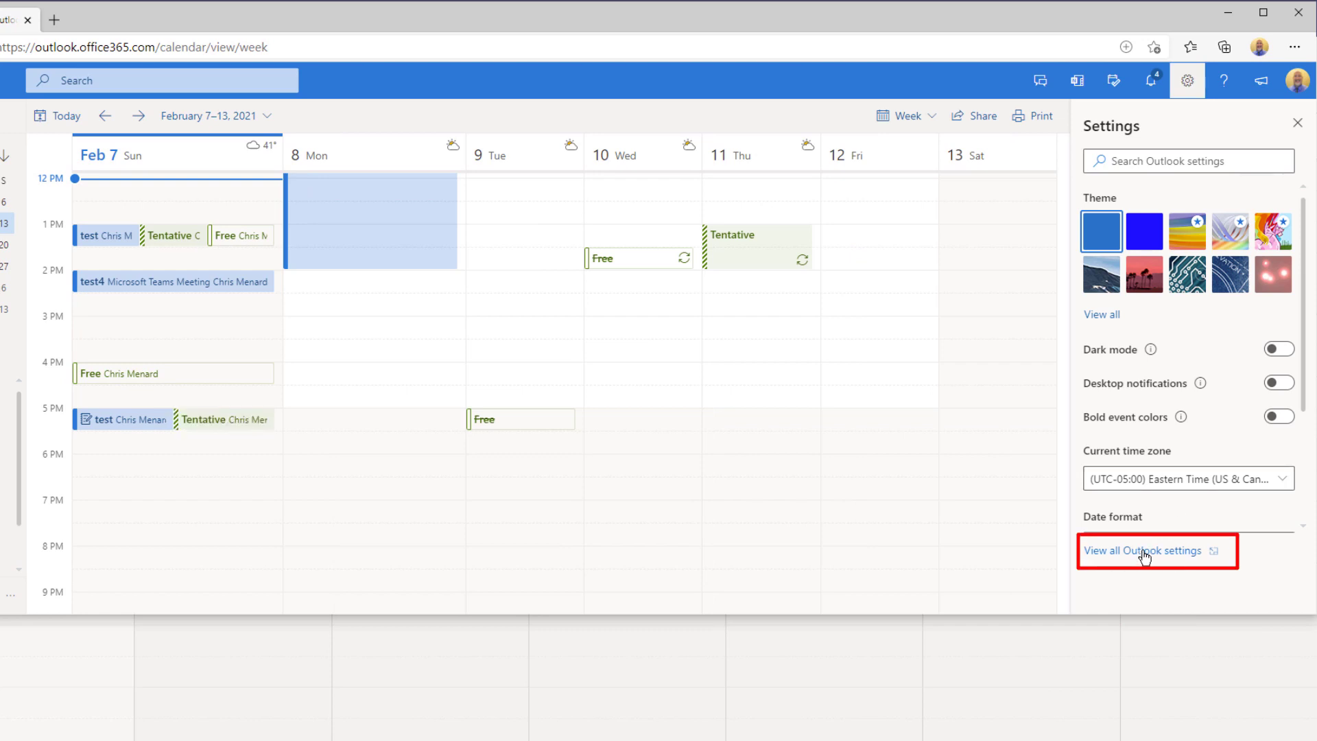
pyautogui.click(1146, 553)
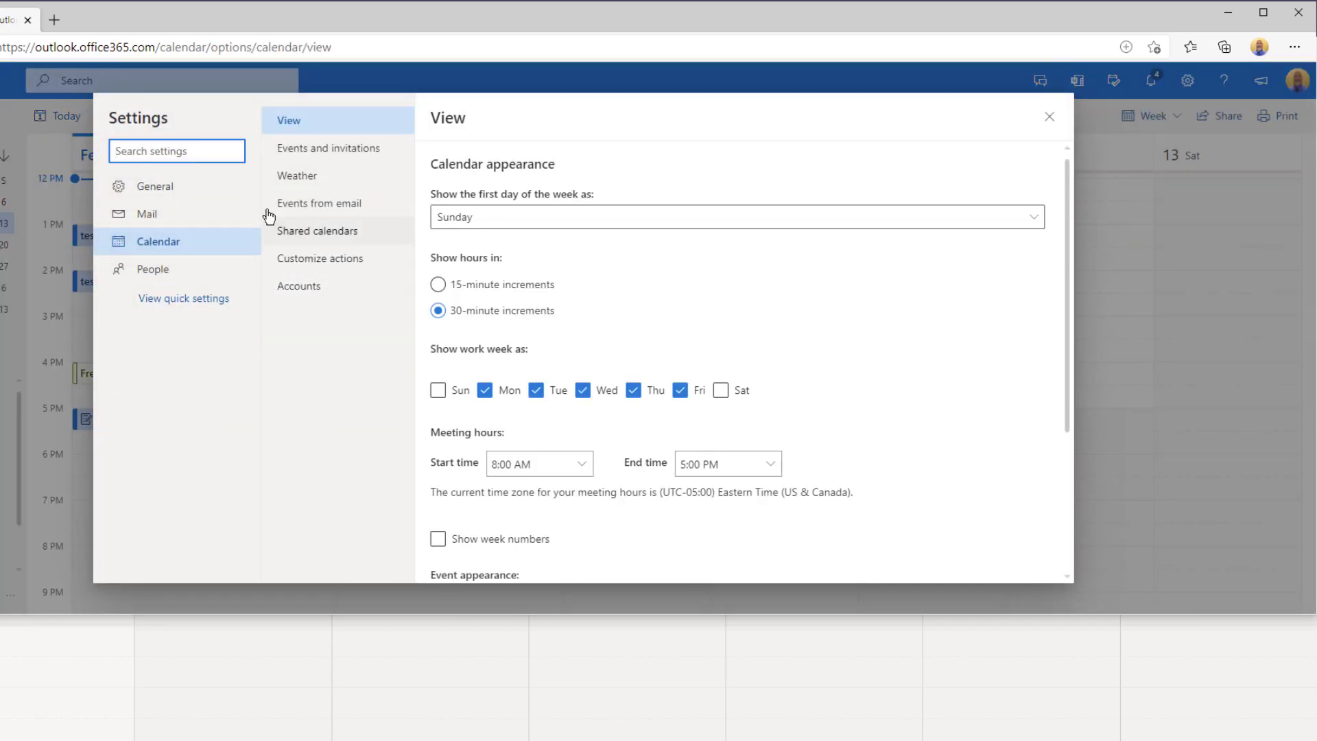
pyautogui.click(351, 159)
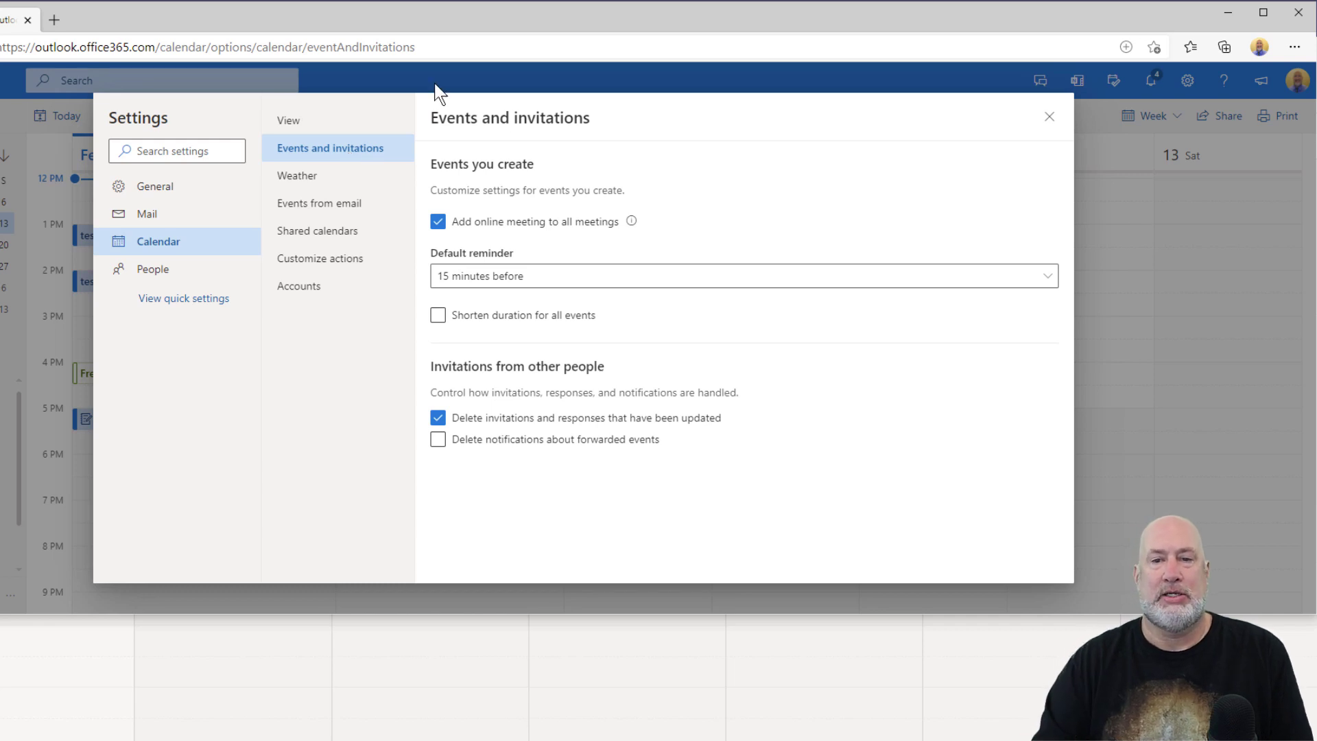
pyautogui.moveTo(631, 221)
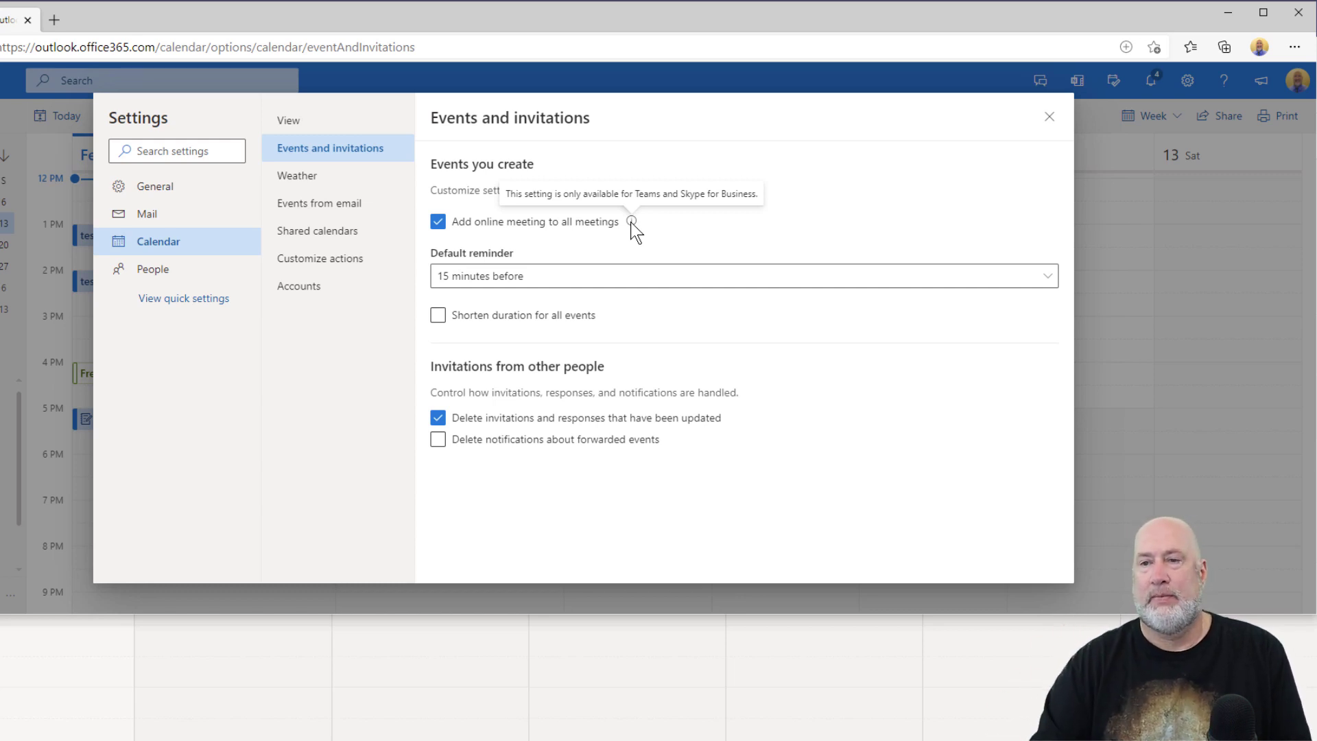
pyautogui.click(1049, 117)
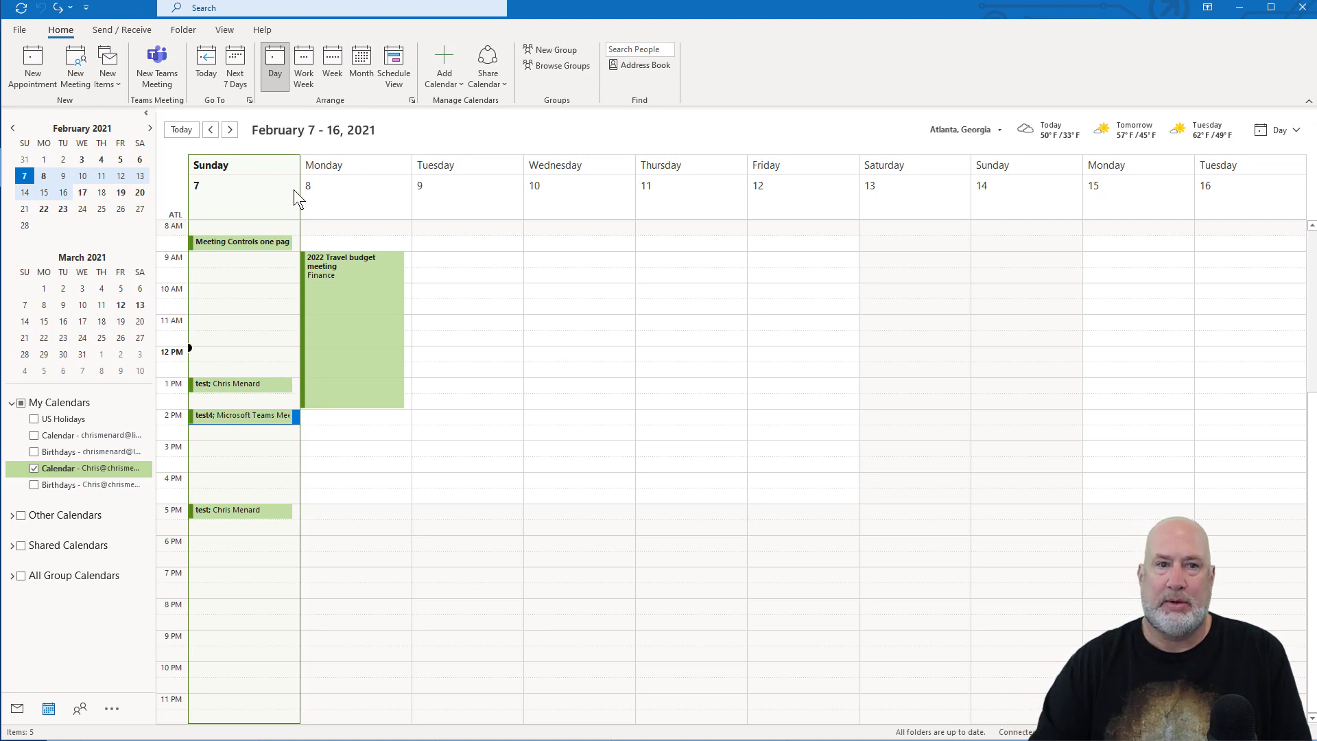
# Open Outlook Options at Calendar to show 'Add online meeting to all meetings' checked.
pyautogui.click(21, 29)
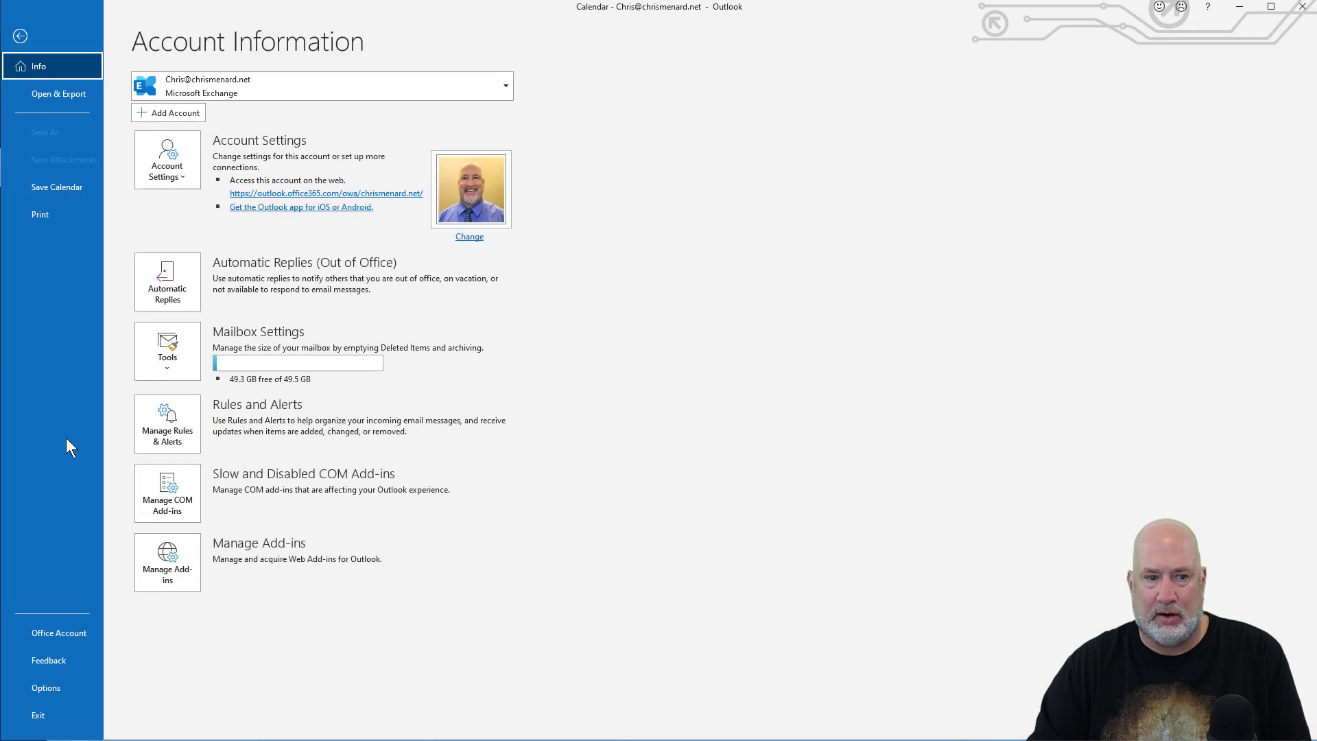
pyautogui.click(53, 689)
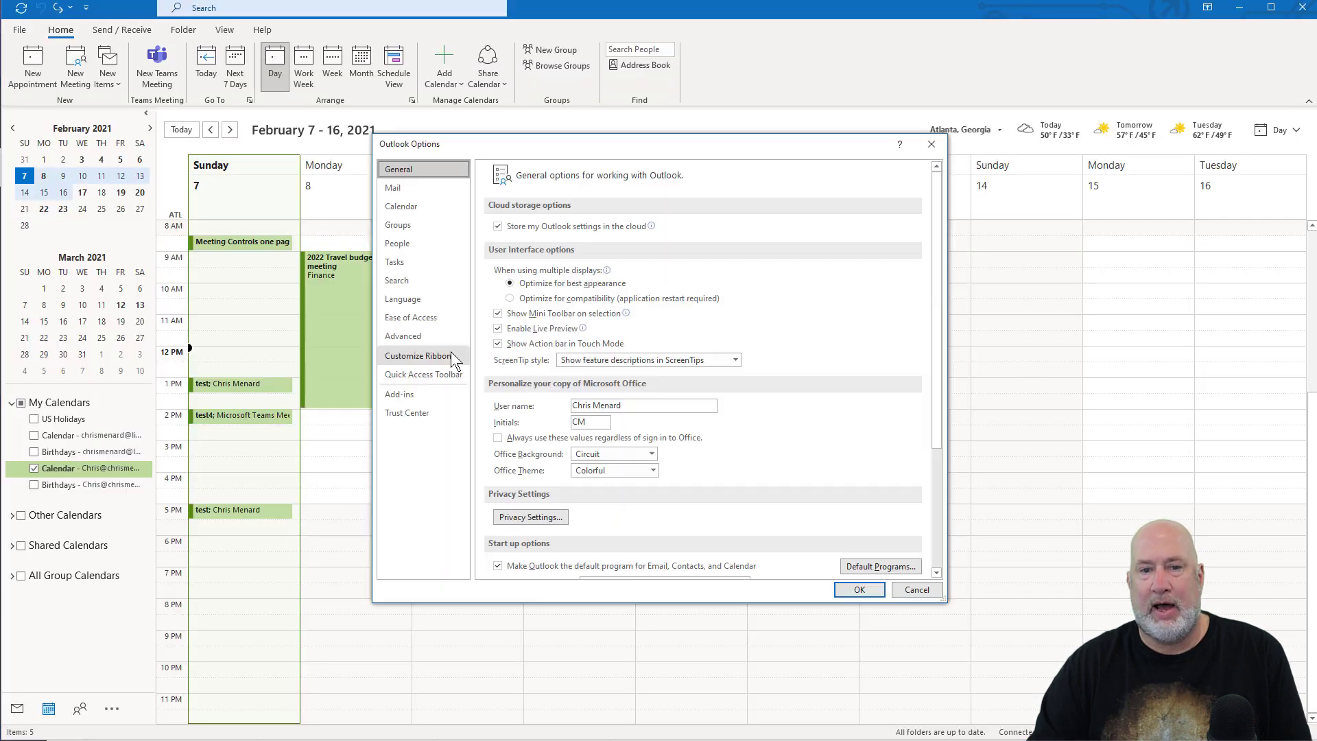
pyautogui.click(417, 208)
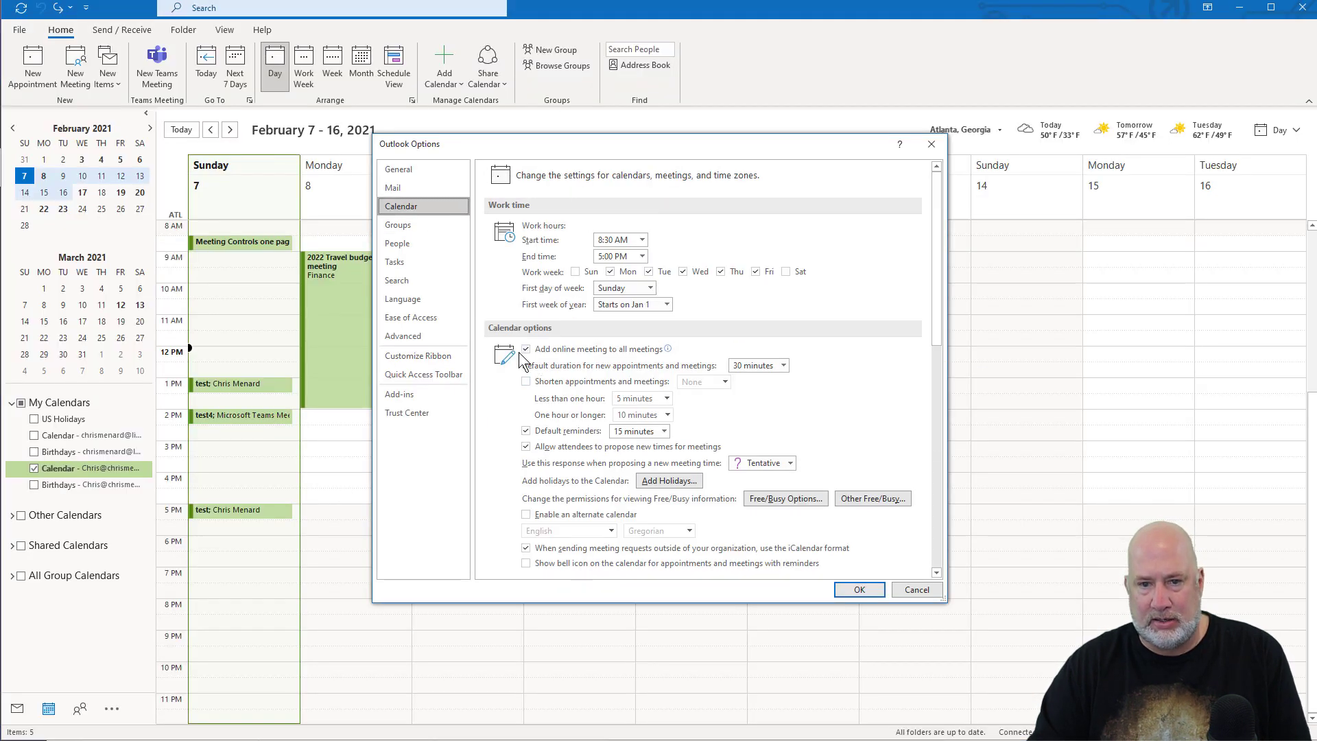
pyautogui.moveTo(540, 356)
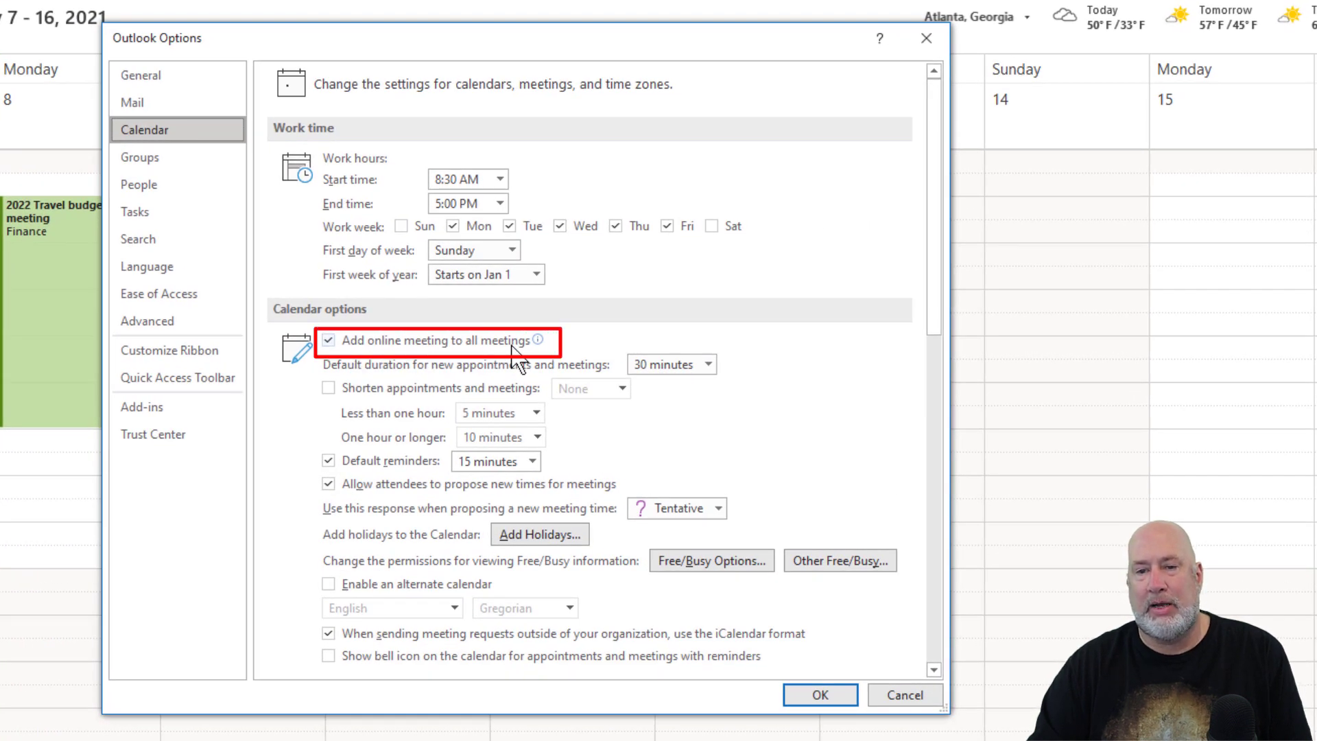
pyautogui.moveTo(533, 341)
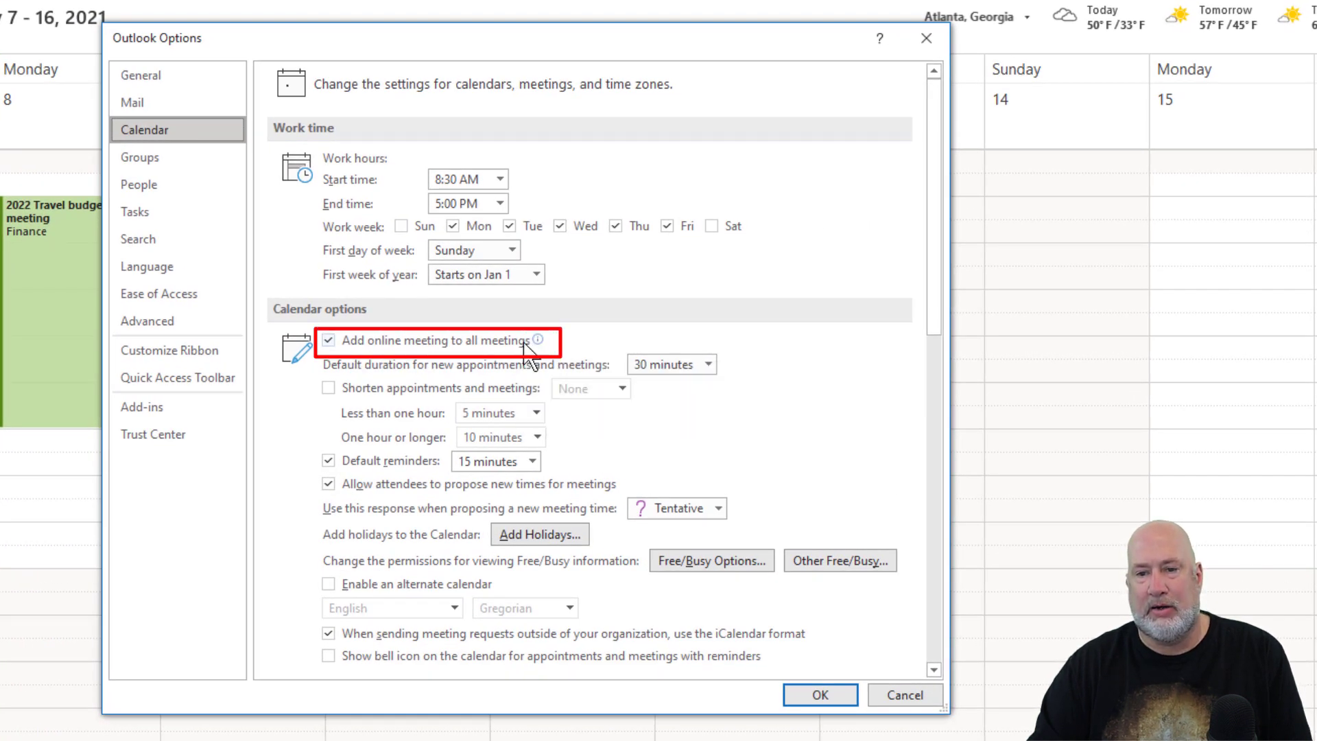